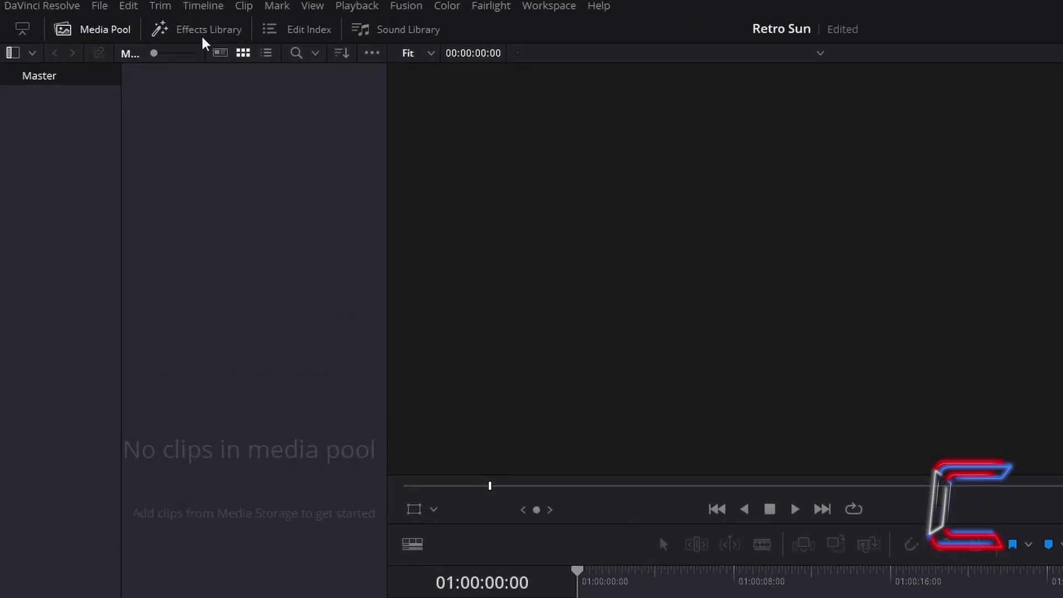
Drag a Fusion Composition from Toolbox > Effects onto the Video 1 track and select it
{"action": "left_click", "coordinate": [273, 49]}
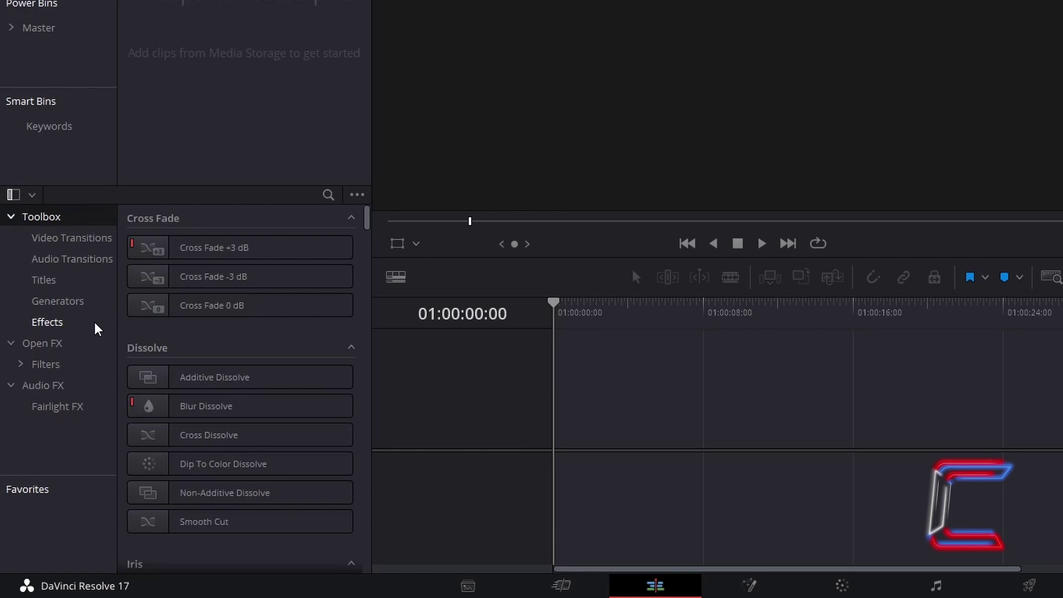
{"action": "left_click", "coordinate": [50, 322]}
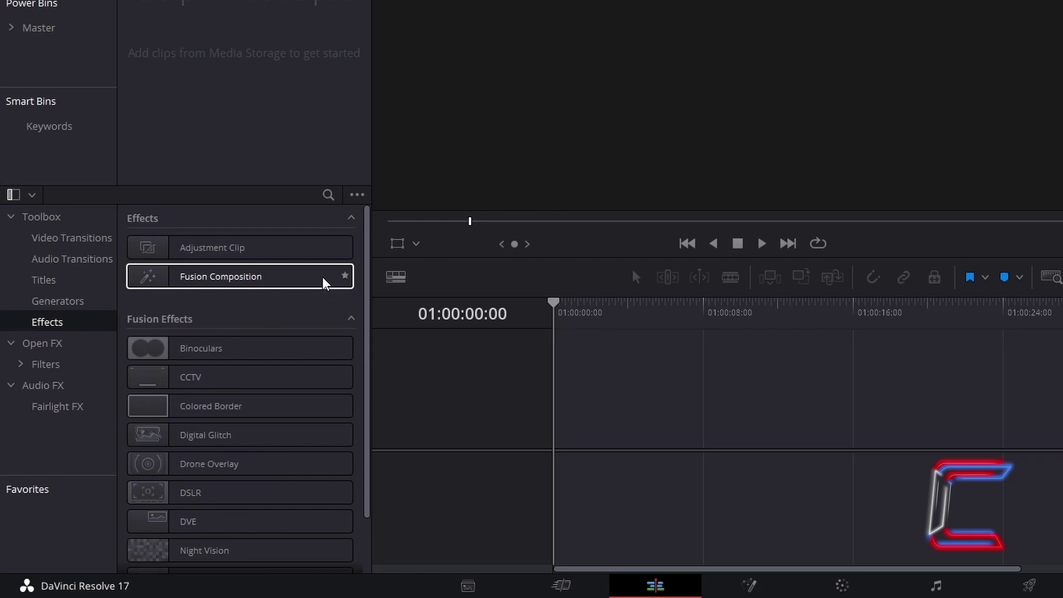
{"action": "left_click_drag", "start_coordinate": [325, 283], "coordinate": [566, 434]}
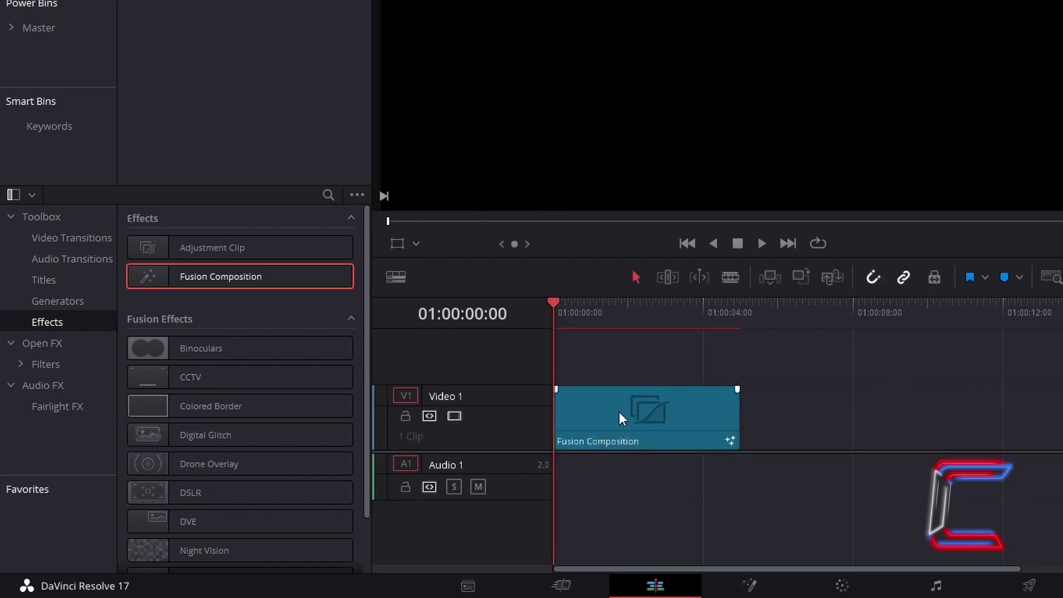
{"action": "left_click", "coordinate": [619, 413]}
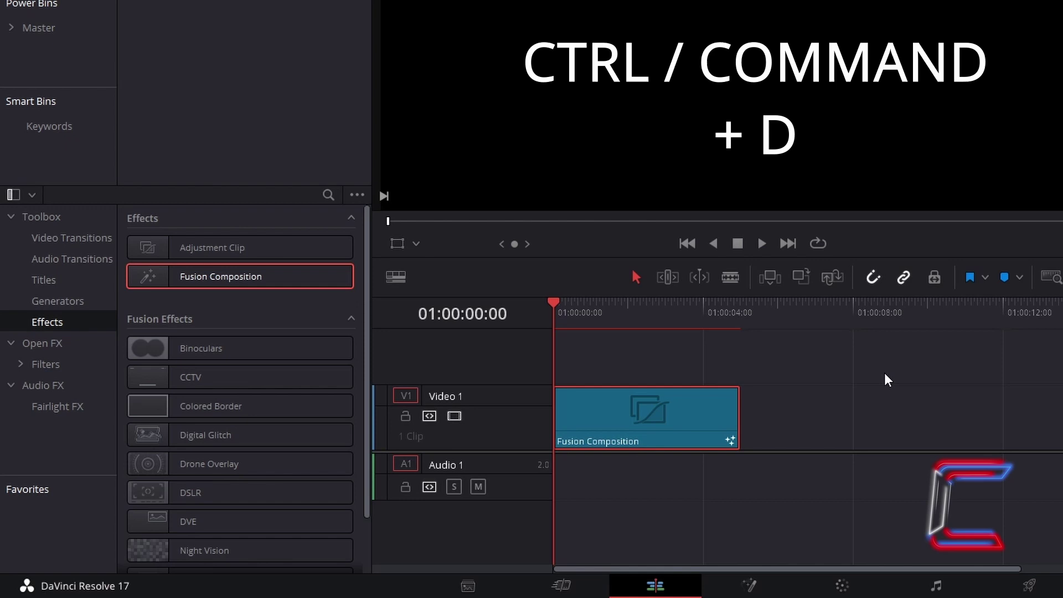
Change the Fusion Composition clip's duration to 00:00:10:00 with Ctrl+D
{"action": "key", "text": "ctrl+d"}
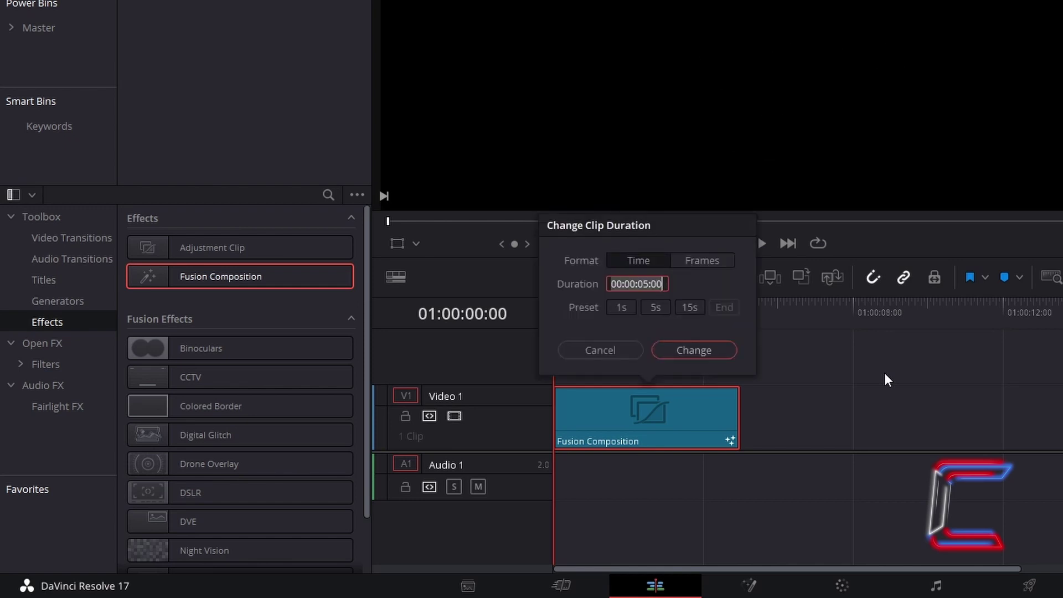
{"action": "key", "text": "Left"}
{"action": "key", "text": "Left"}
{"action": "key", "text": "Left"}
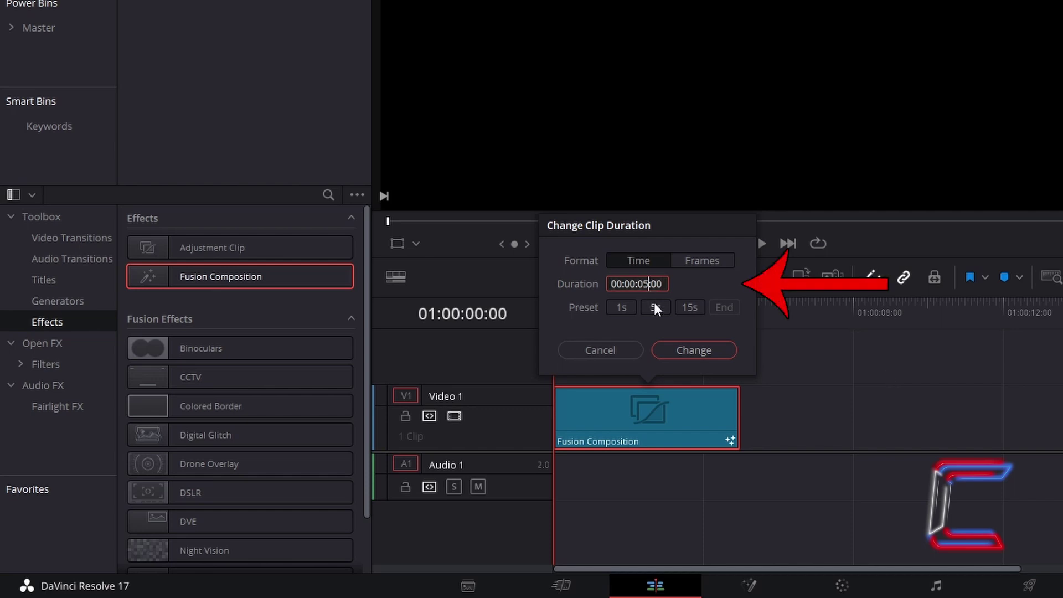
{"action": "type", "text": "10"}
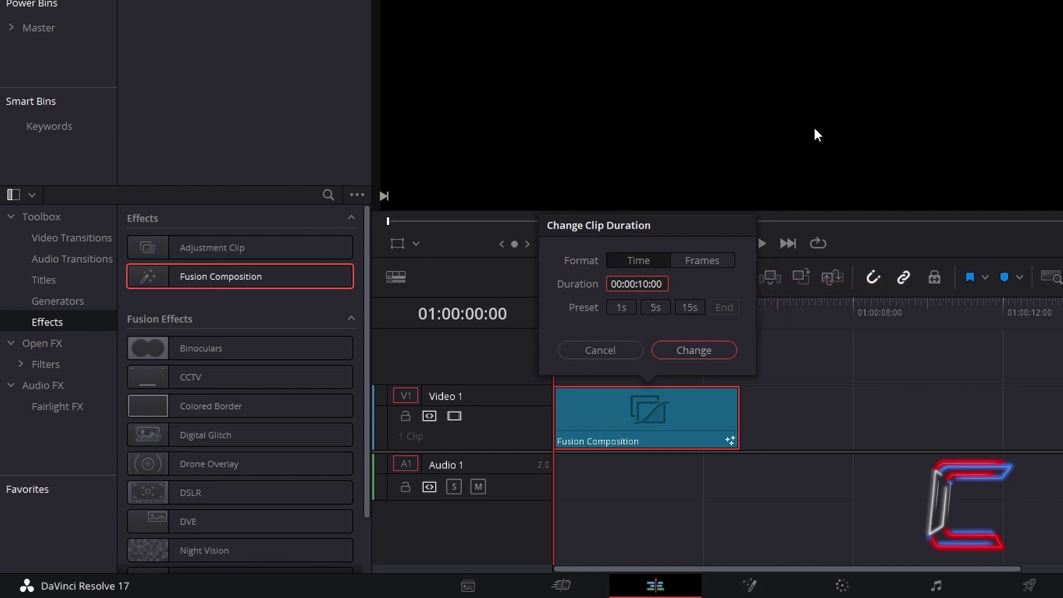
{"action": "left_click", "coordinate": [716, 350]}
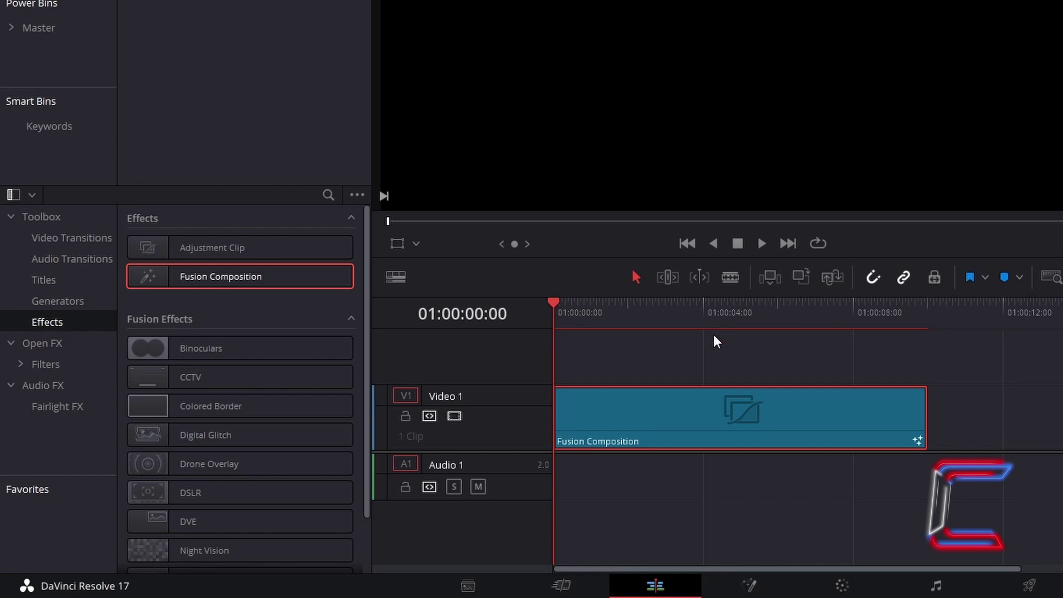
Open the clip on the Fusion page and add an Ellipse node
{"action": "right_click", "coordinate": [647, 413]}
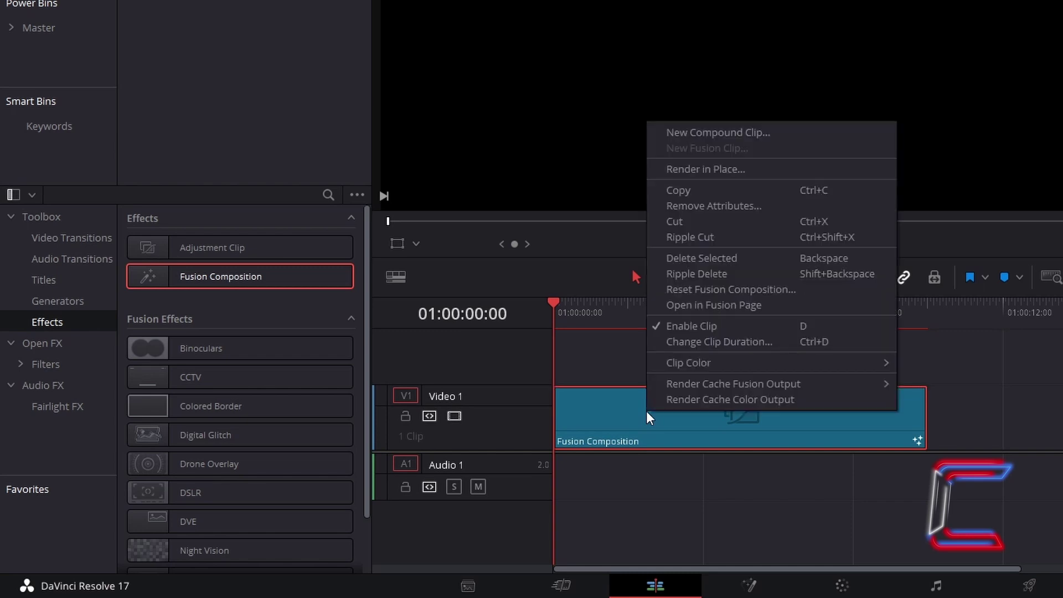
{"action": "left_click", "coordinate": [773, 306]}
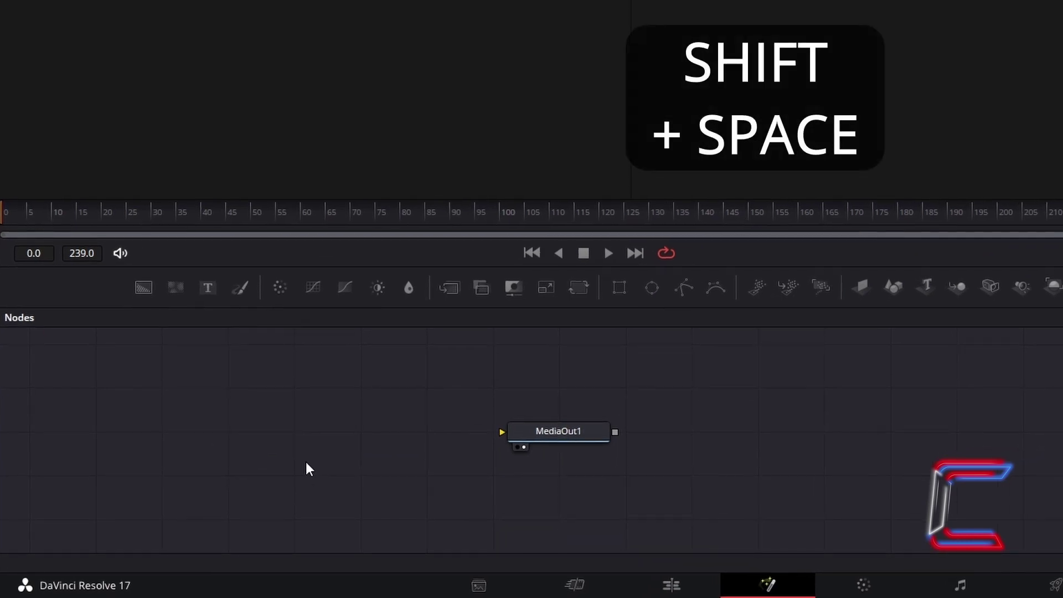
{"action": "key", "text": "shift+space"}
{"action": "type", "text": "Ellipse"}
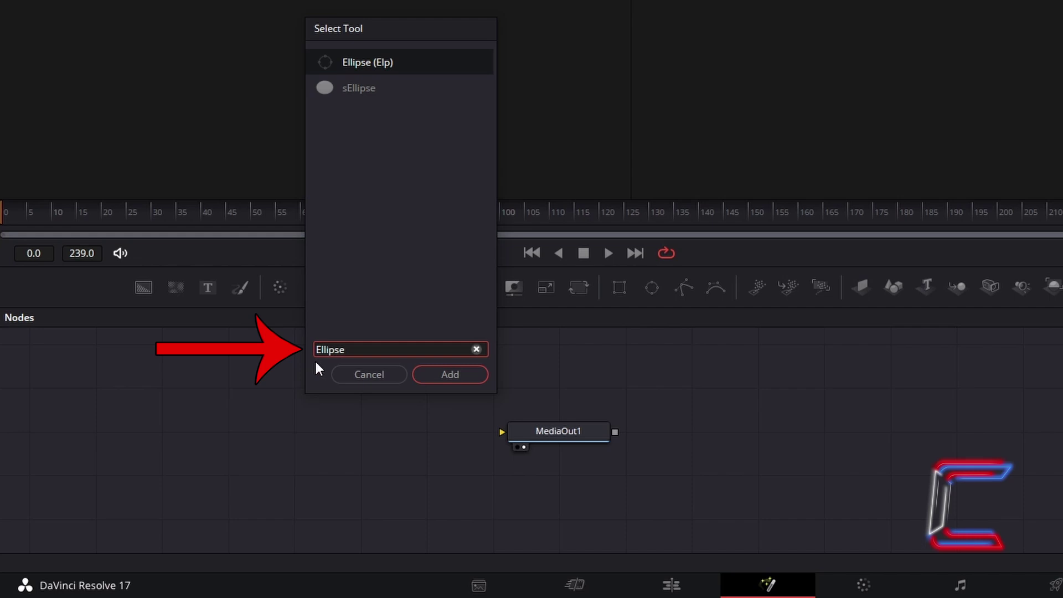
{"action": "left_click", "coordinate": [406, 65]}
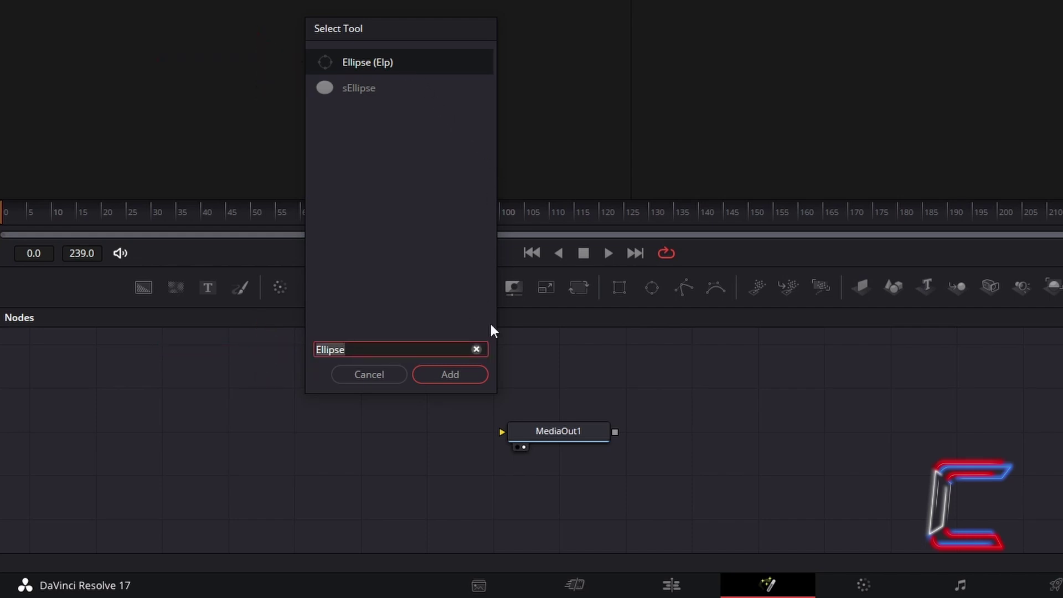
{"action": "left_click", "coordinate": [469, 373]}
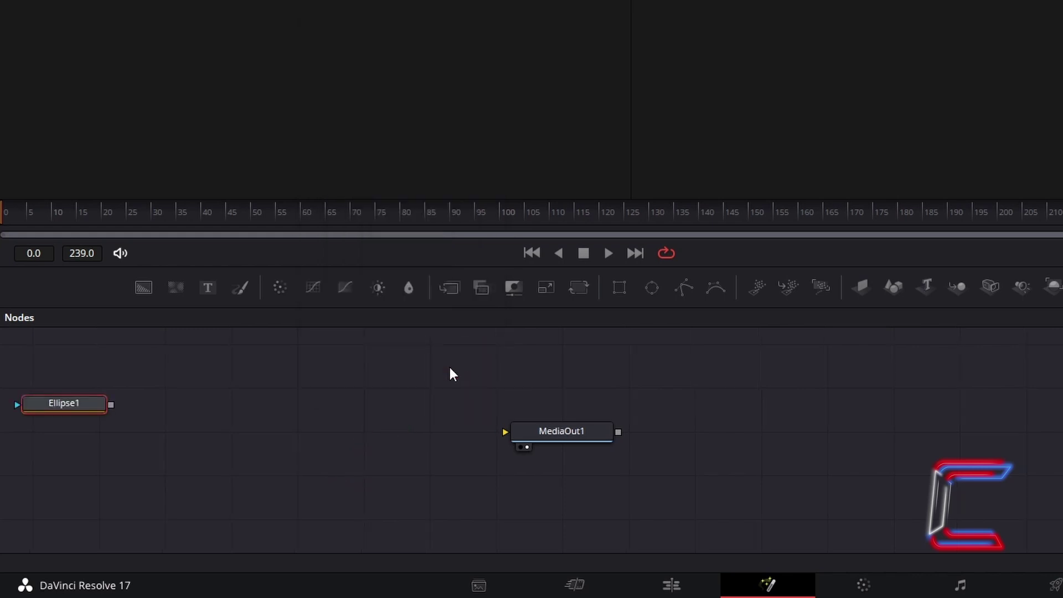
Add a Background node and wire Ellipse1 into its effect-mask input
{"action": "key", "text": "ctrl+space"}
{"action": "type", "text": "Background"}
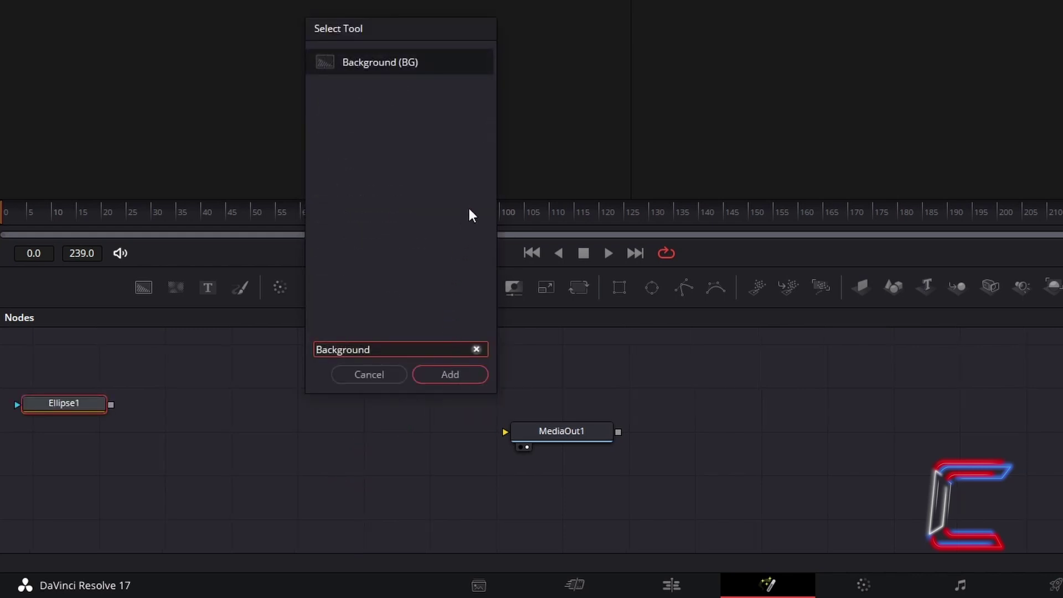
{"action": "left_click", "coordinate": [437, 66]}
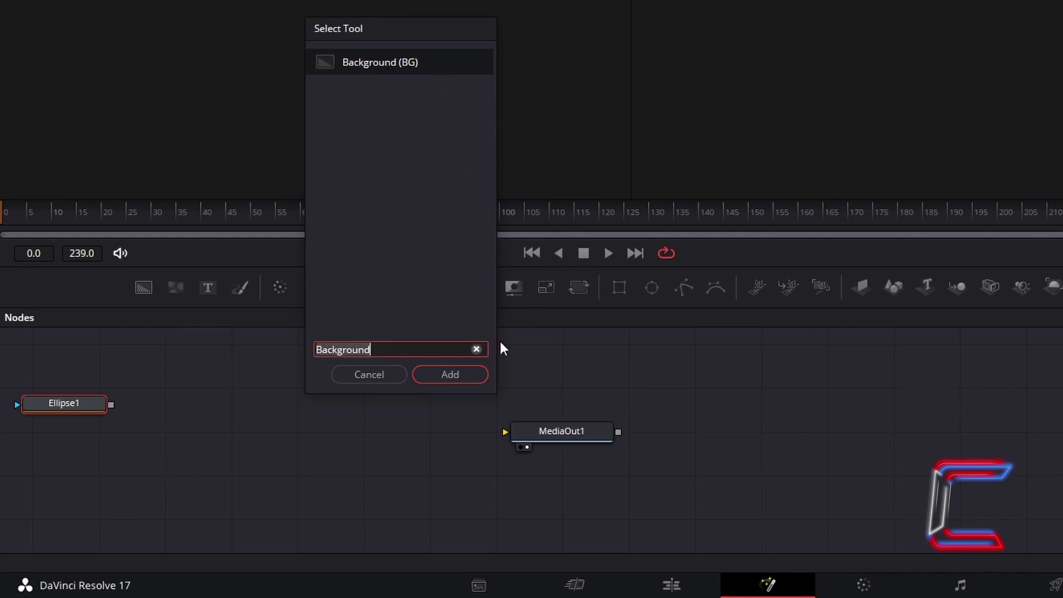
{"action": "left_click", "coordinate": [467, 377]}
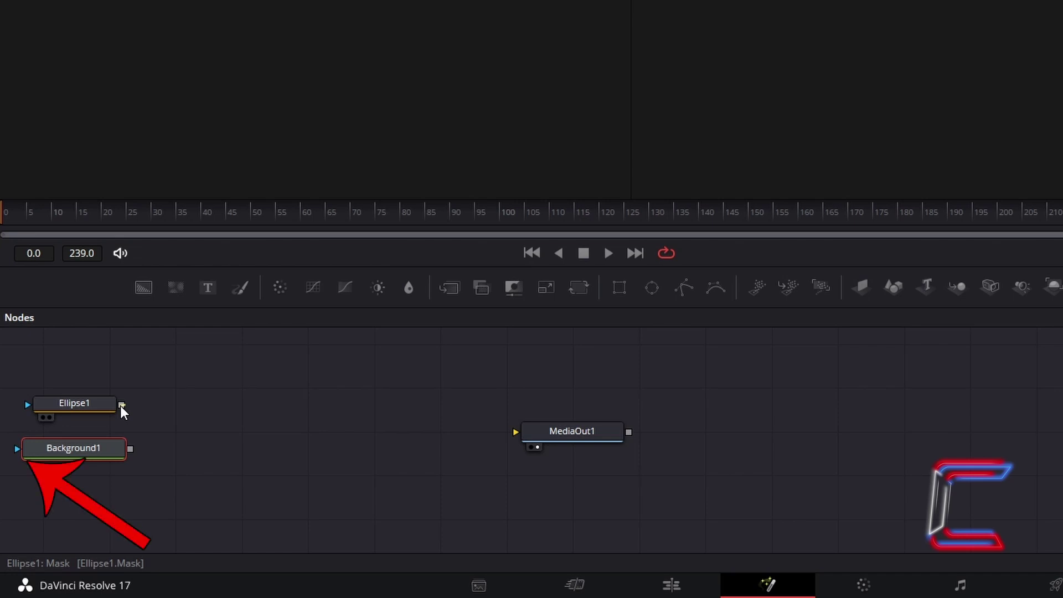
{"action": "left_click_drag", "start_coordinate": [121, 406], "coordinate": [17, 448]}
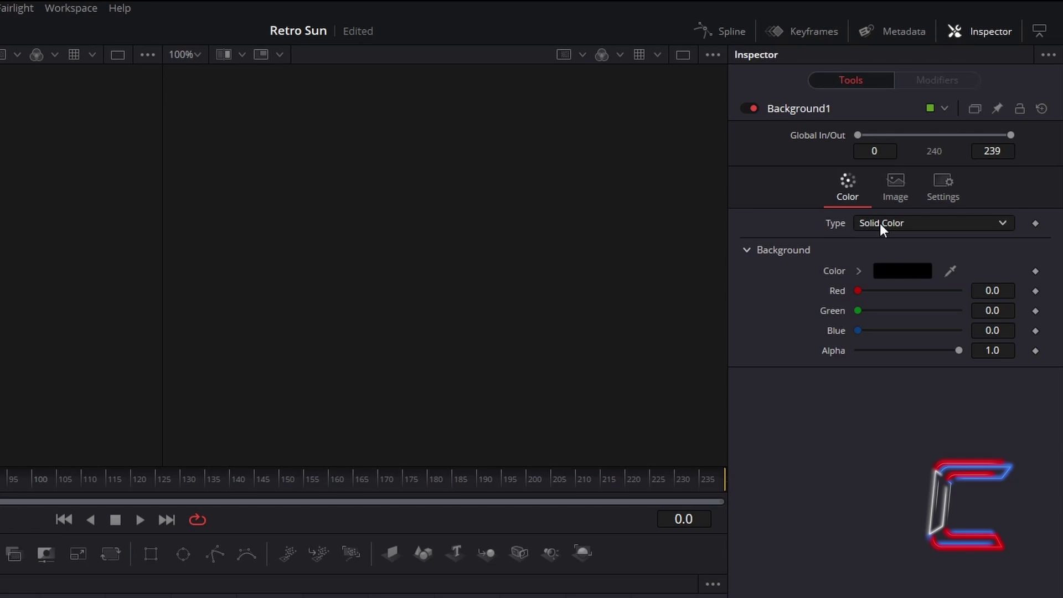
Set Background1's colour to orange-red #e33800 in the colour picker
{"action": "left_click", "coordinate": [922, 275]}
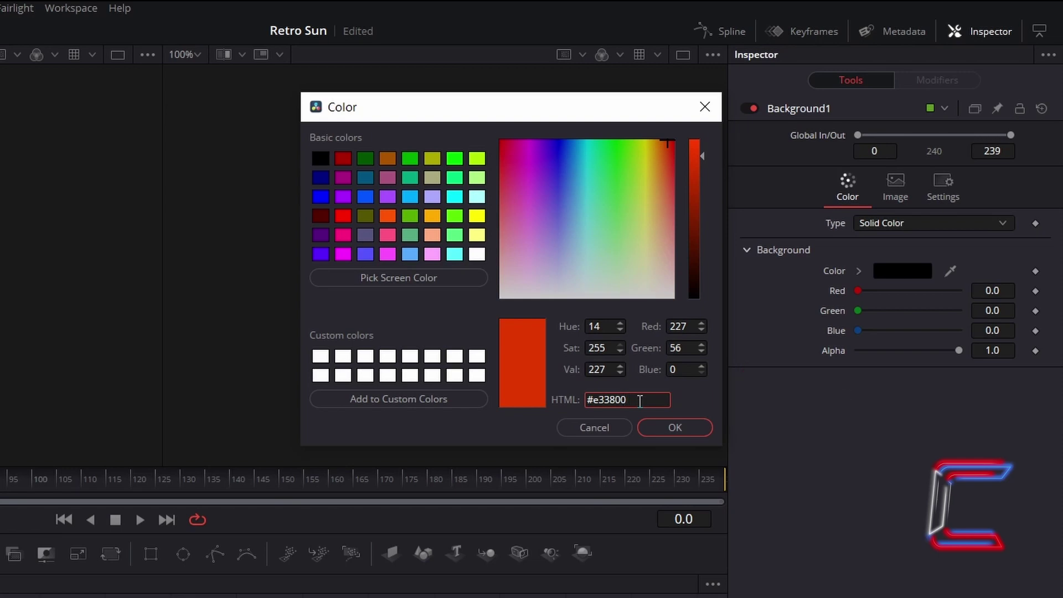
{"action": "left_click", "coordinate": [700, 431]}
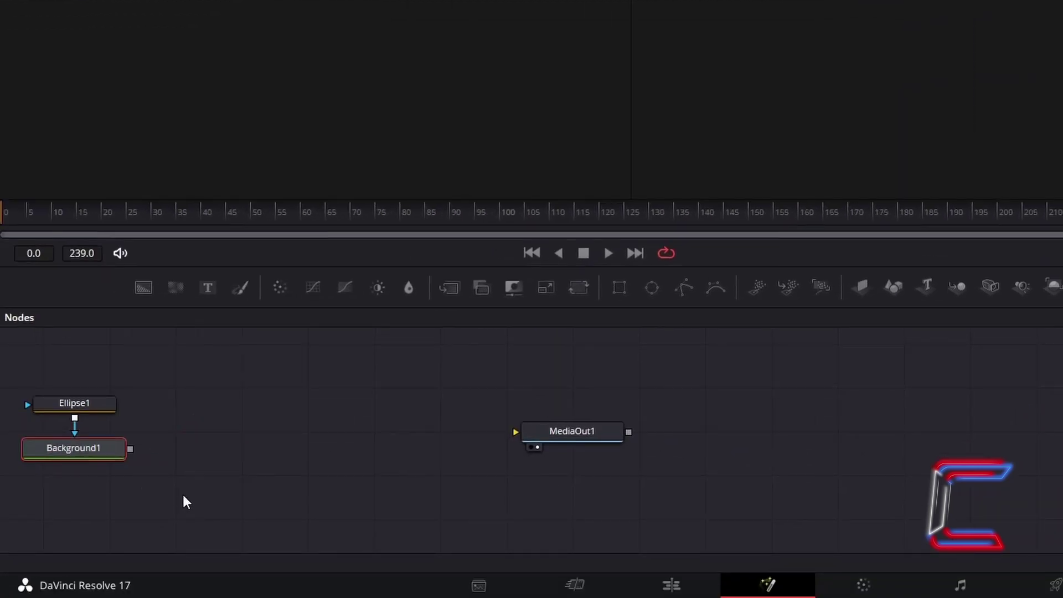
Add a Merge1 node after Background1, connect it to MediaOut1, and deselect it
{"action": "key", "text": "shift+space"}
{"action": "type", "text": "Merge"}
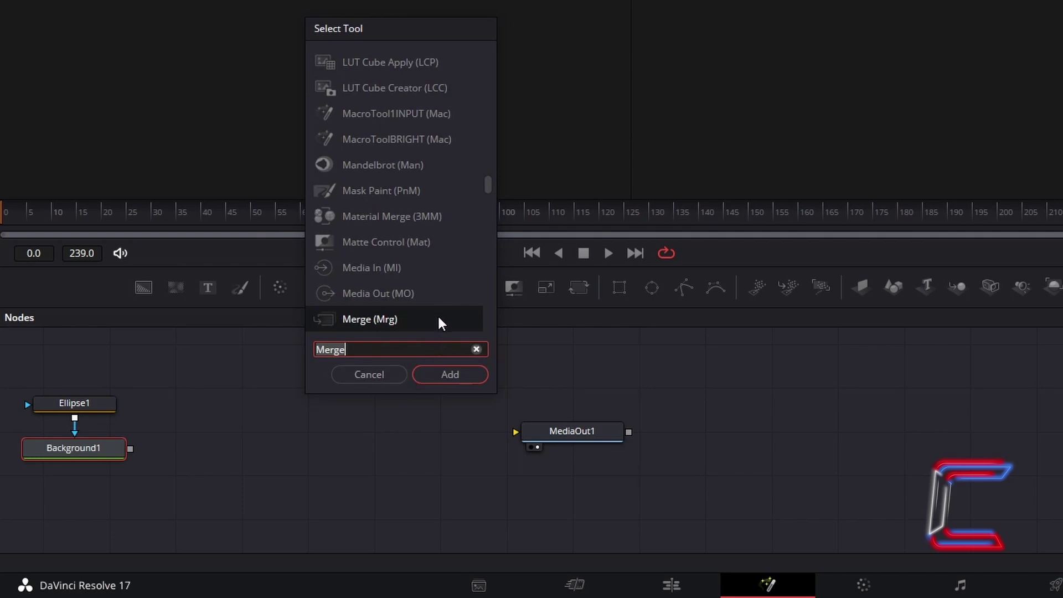
{"action": "left_click", "coordinate": [474, 378]}
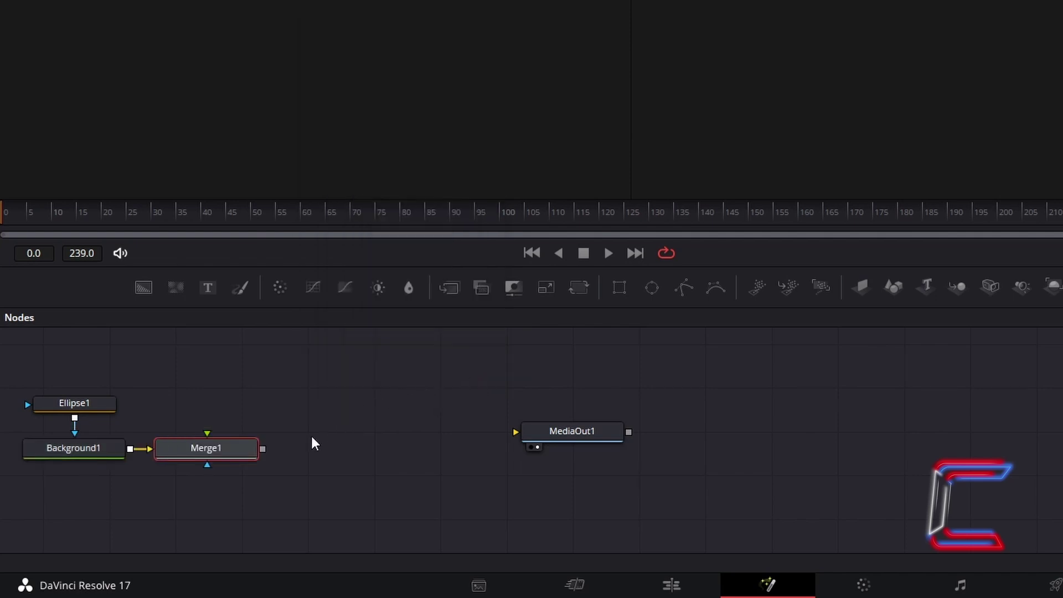
{"action": "left_click_drag", "start_coordinate": [262, 449], "coordinate": [518, 432]}
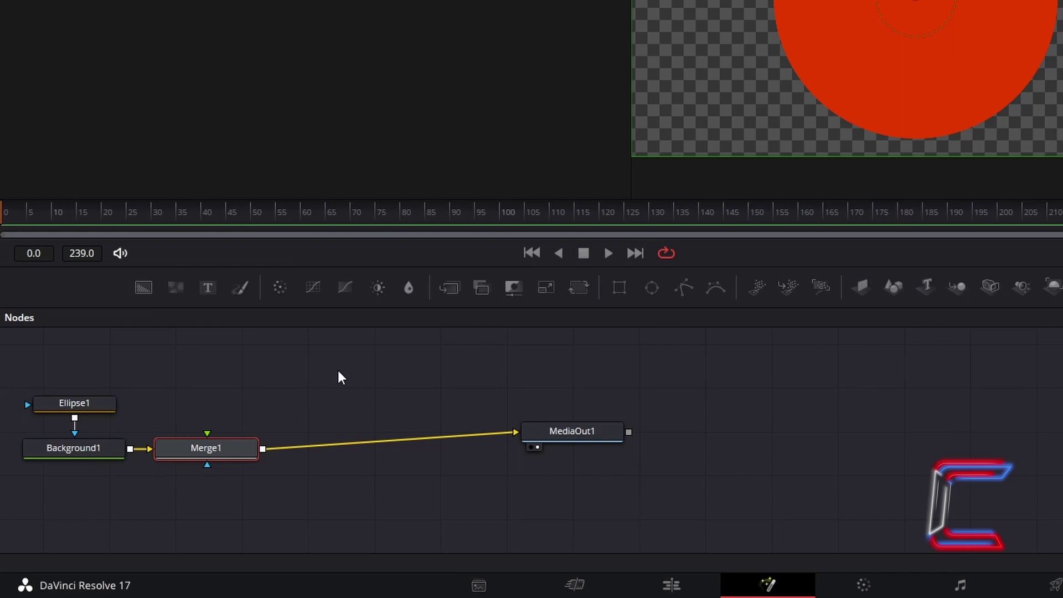
{"action": "left_click", "coordinate": [338, 373]}
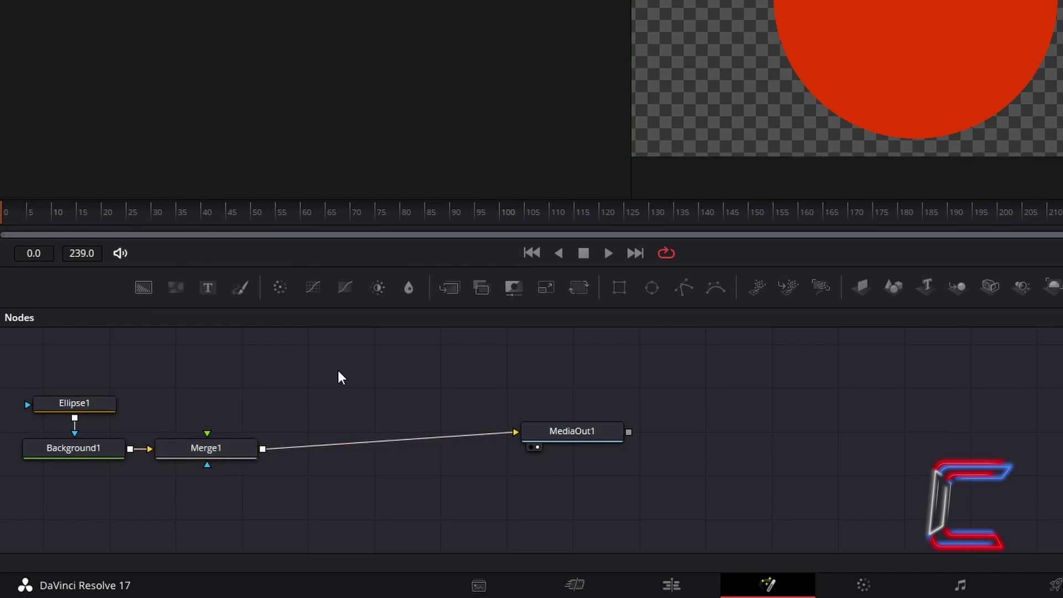
Add a Rectangle (Rct) node, centred at 0.5, 0.5 with Width and Height 0.5
{"action": "key", "text": "shift+space"}
{"action": "type", "text": "rectangle"}
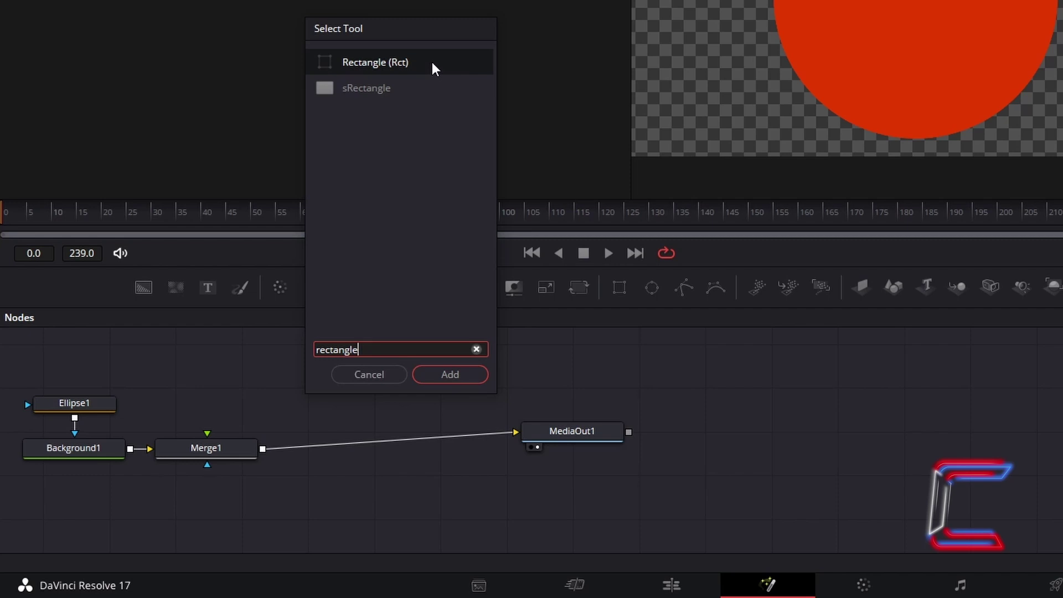
{"action": "left_click", "coordinate": [433, 63]}
{"action": "left_click", "coordinate": [460, 367]}
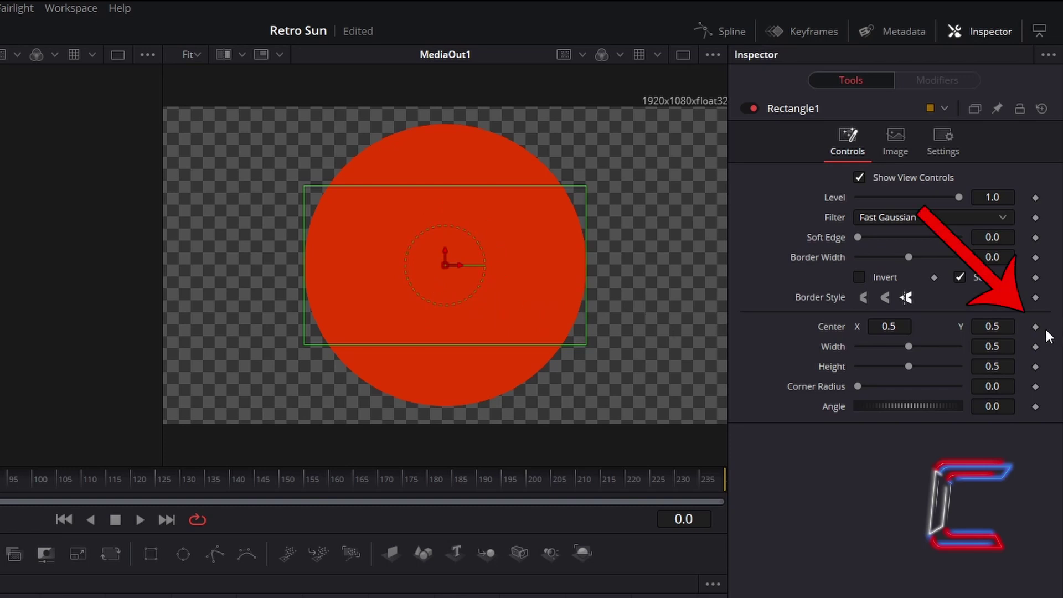
At frame 0, keyframe Rectangle1's Center and a Height of 0.0
{"action": "left_click", "coordinate": [1035, 327]}
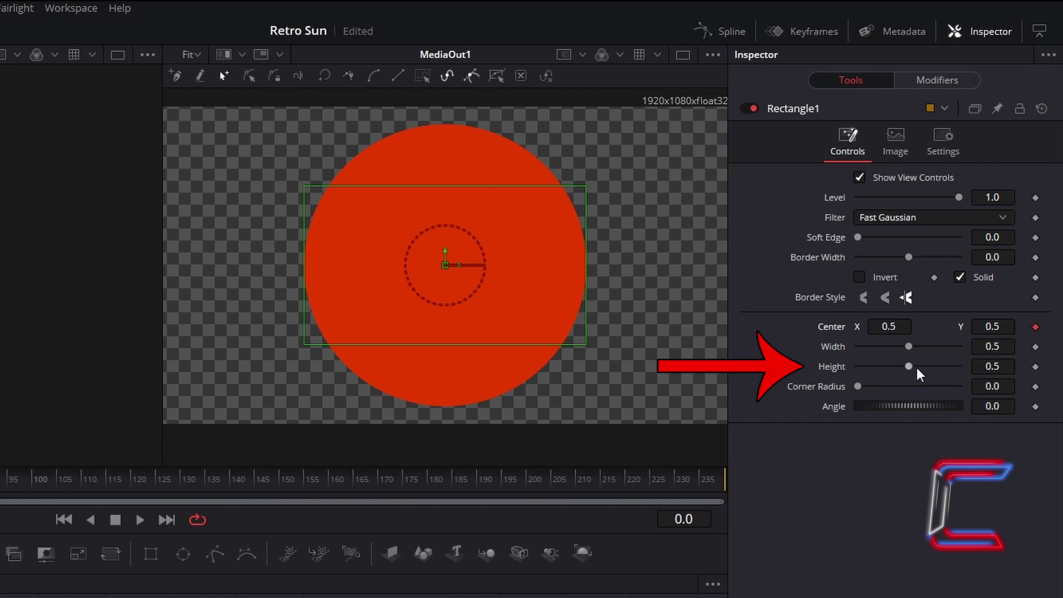
{"action": "left_click_drag", "start_coordinate": [909, 367], "coordinate": [771, 373]}
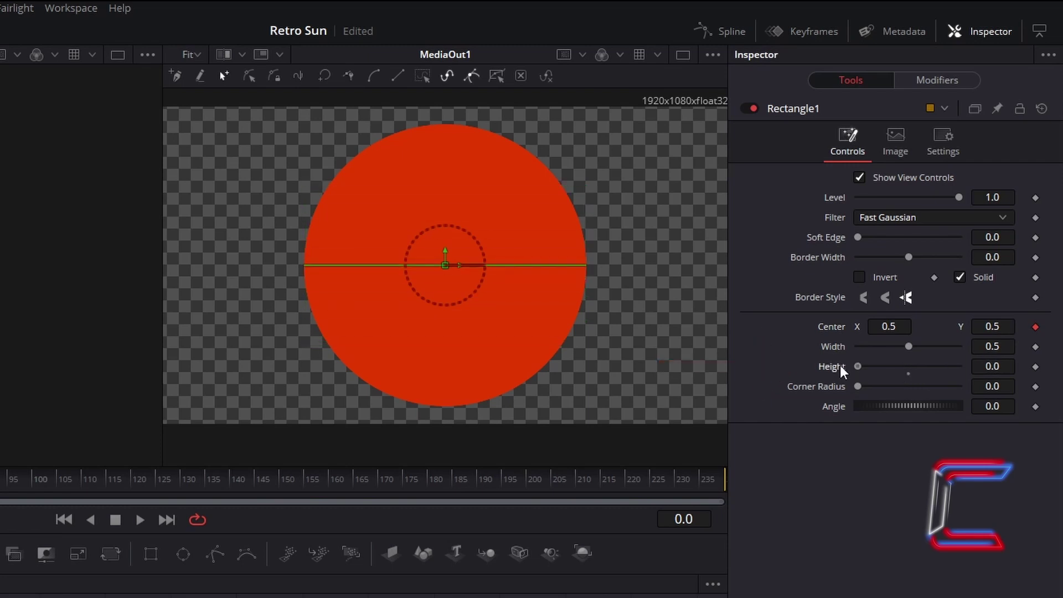
{"action": "left_click", "coordinate": [1036, 367]}
Go to frame 119 and set Rectangle1's Center Y to 0.0 and Height to 0.06
{"action": "left_click", "coordinate": [700, 523]}
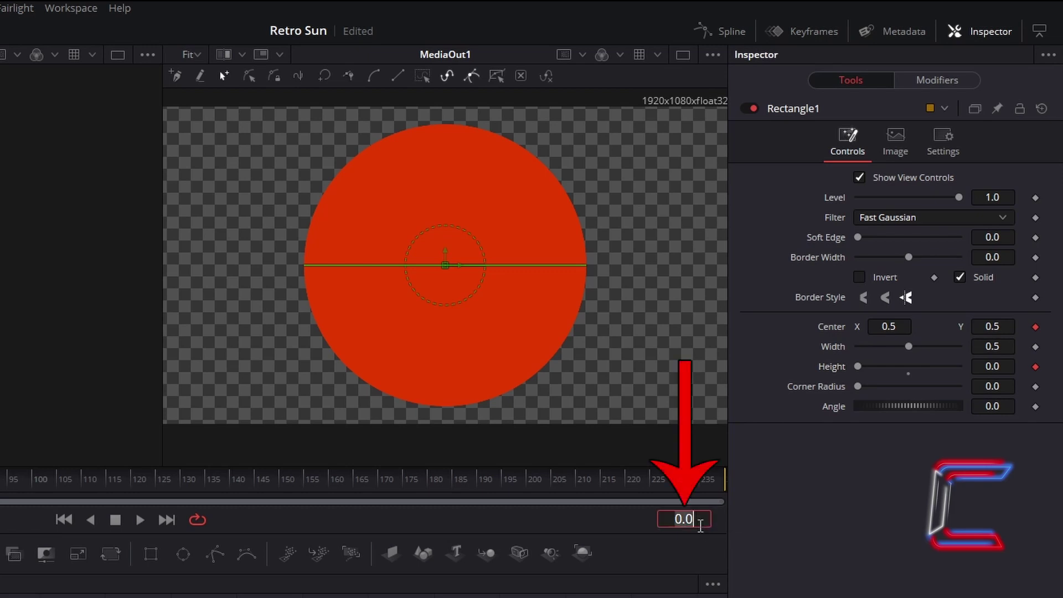
{"action": "key", "text": "BackSpace"}
{"action": "key", "text": "BackSpace"}
{"action": "key", "text": "BackSpace"}
{"action": "type", "text": "119"}
{"action": "key", "text": "Return"}
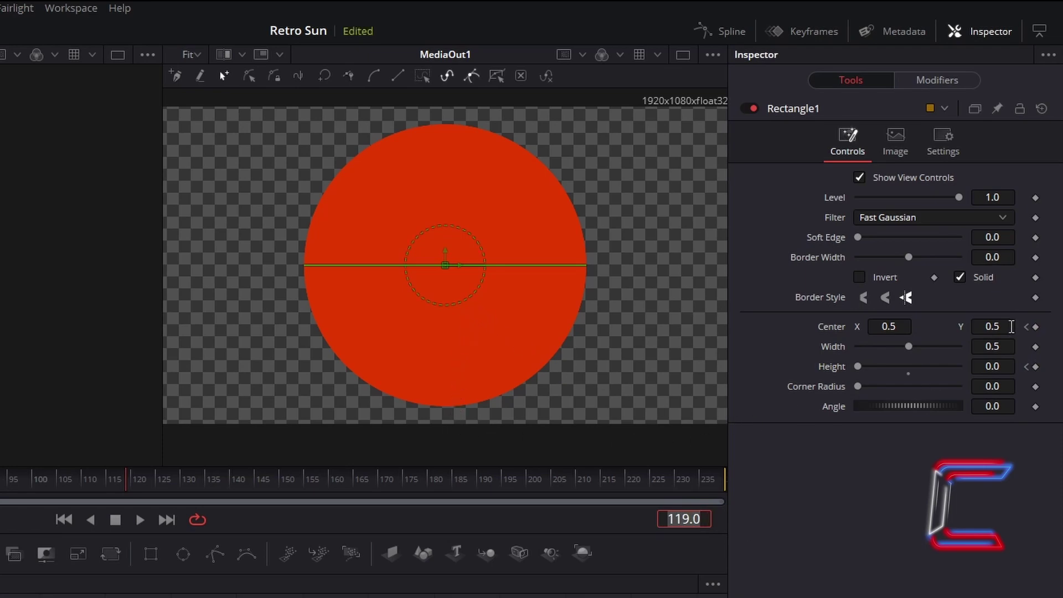
{"action": "left_click", "coordinate": [1011, 327]}
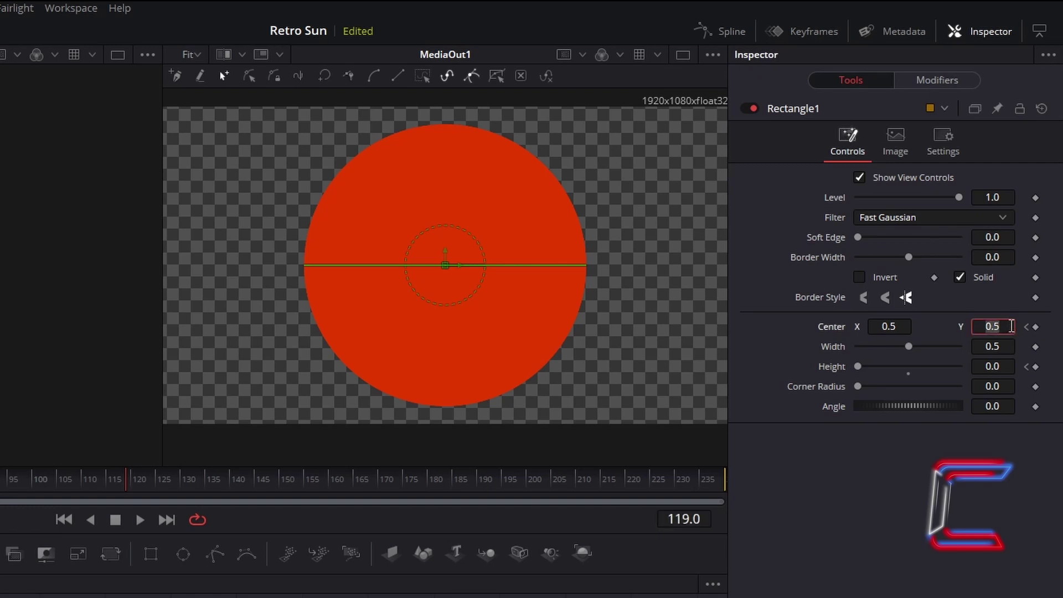
{"action": "type", "text": "0"}
{"action": "key", "text": "Tab"}
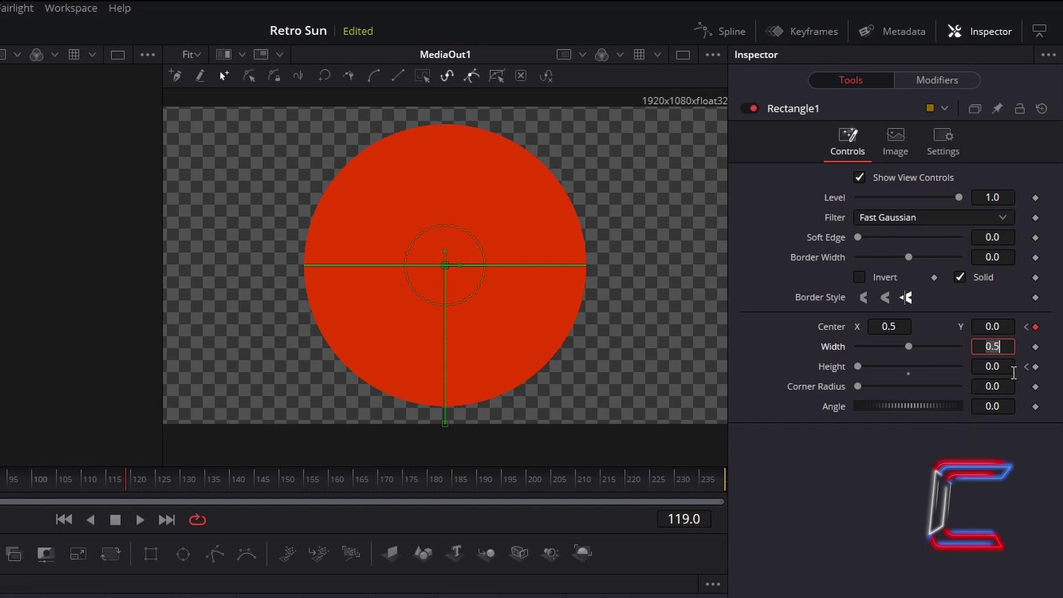
{"action": "left_click", "coordinate": [1008, 366]}
{"action": "type", "text": "6"}
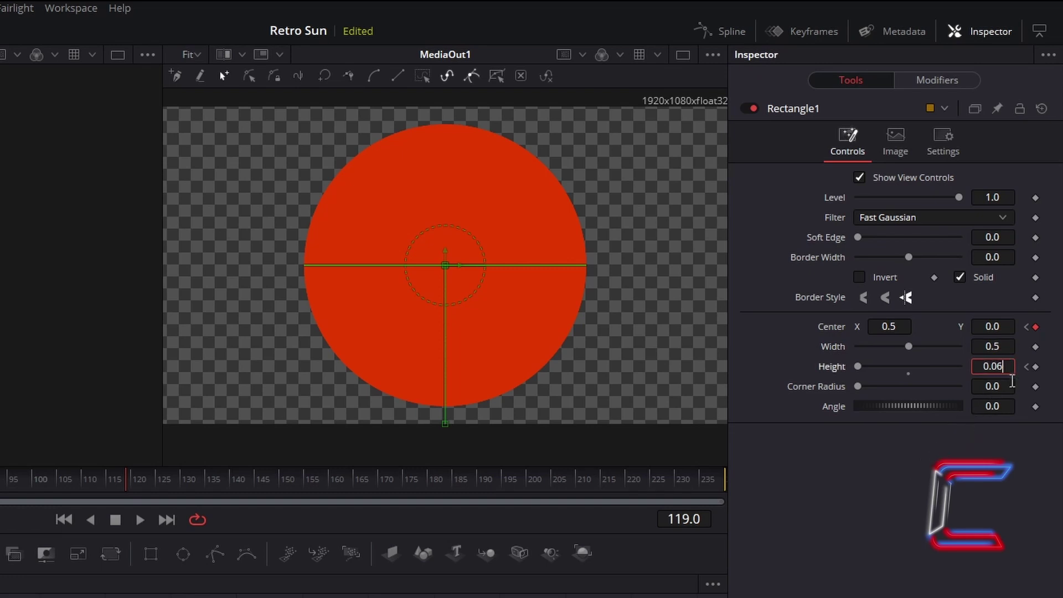
{"action": "left_click", "coordinate": [1012, 383]}
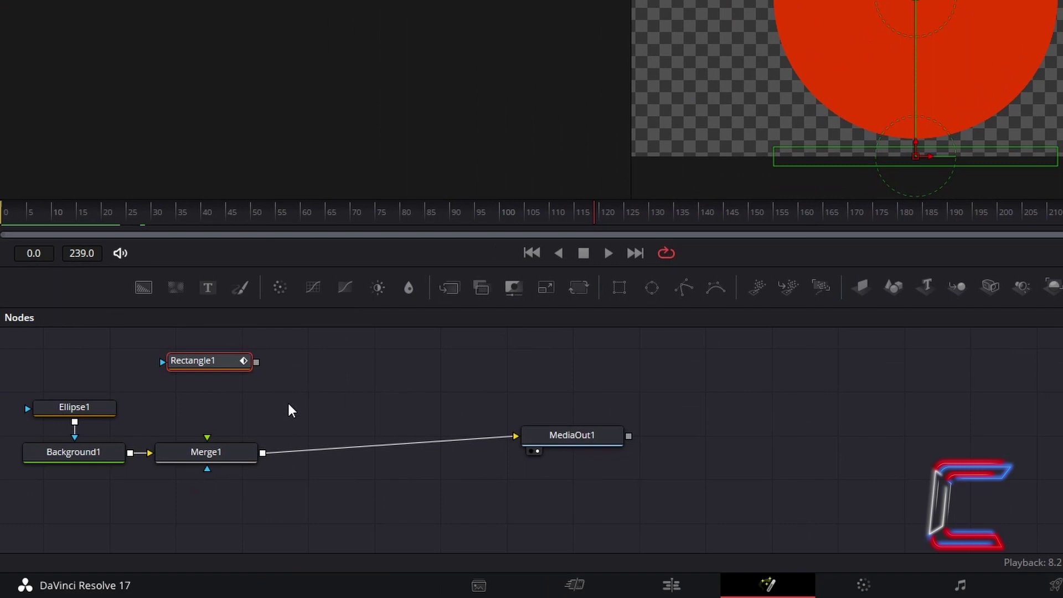
Insert a Duplicate node between Rectangle1 and Merge1's foreground input
{"action": "left_click", "coordinate": [289, 403]}
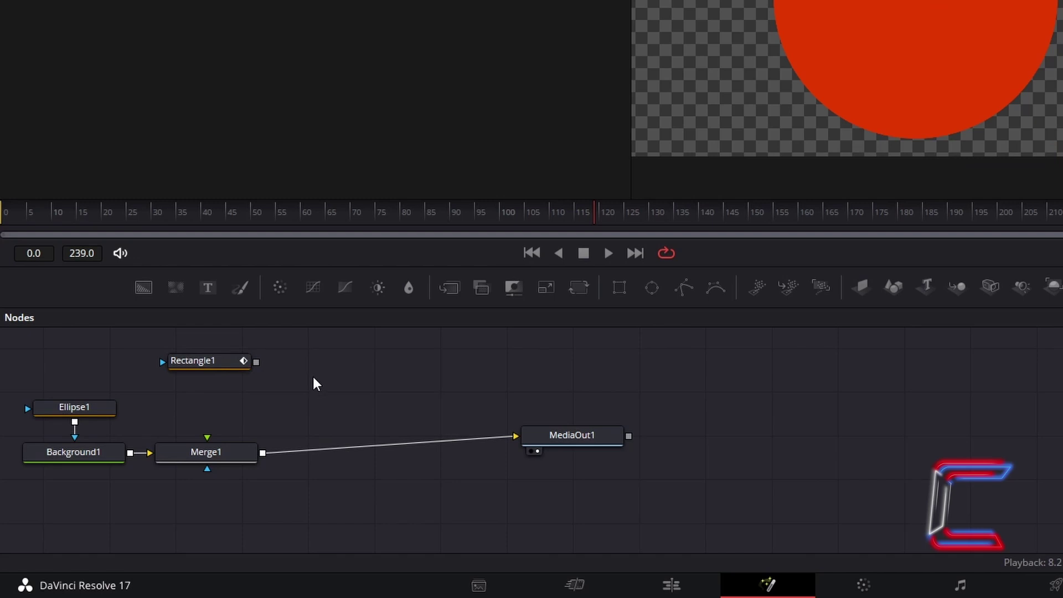
{"action": "key", "text": "shift+space"}
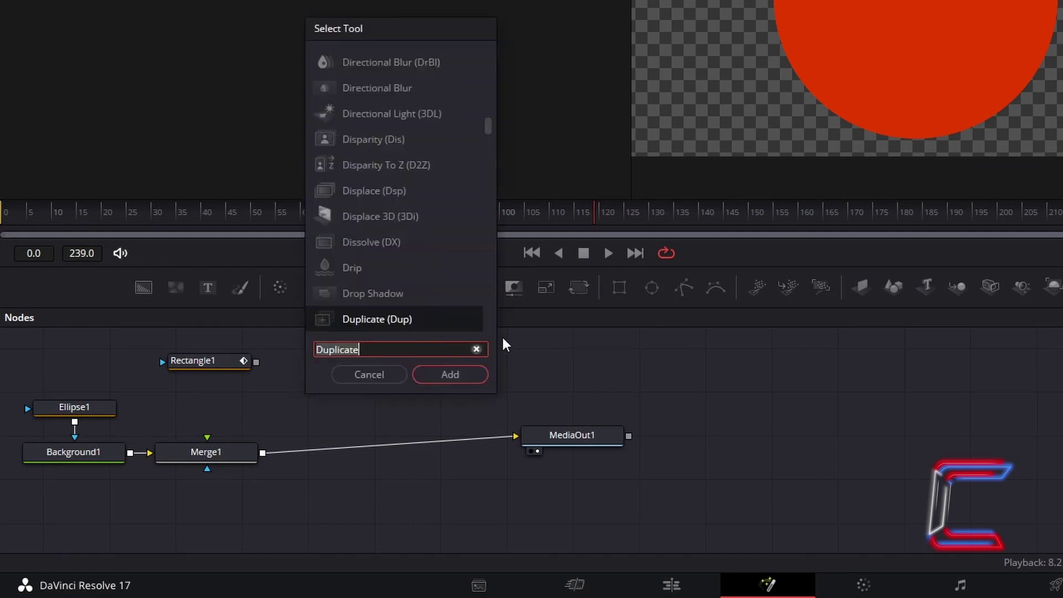
{"action": "left_click", "coordinate": [471, 376]}
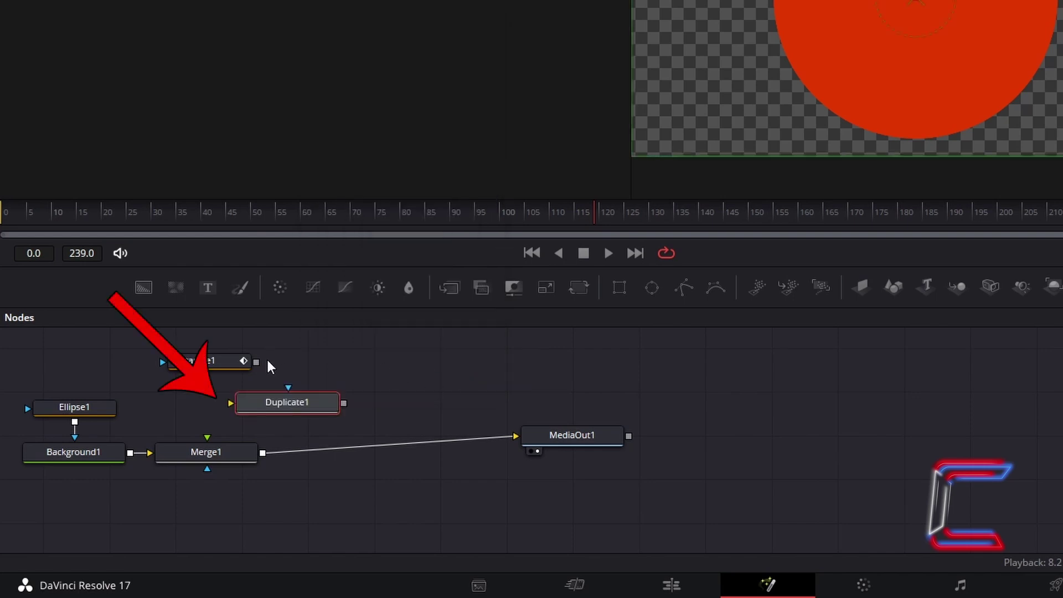
{"action": "left_click_drag", "start_coordinate": [257, 362], "coordinate": [232, 403]}
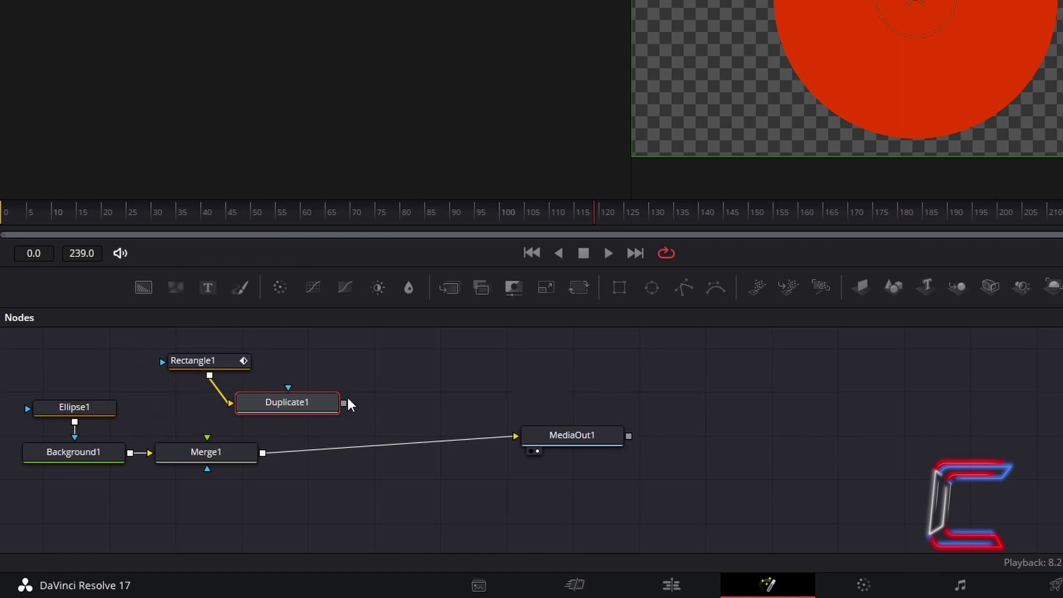
{"action": "left_click_drag", "start_coordinate": [343, 403], "coordinate": [207, 438]}
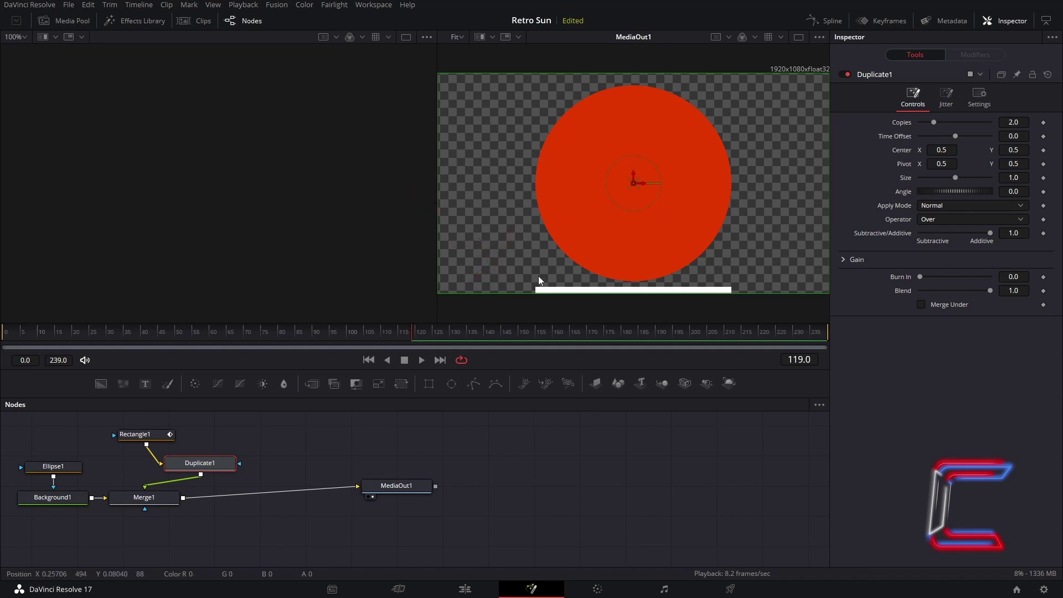
Give Duplicate1 10 copies and a Time Offset of -20
{"action": "left_click_drag", "start_coordinate": [232, 463], "coordinate": [178, 467]}
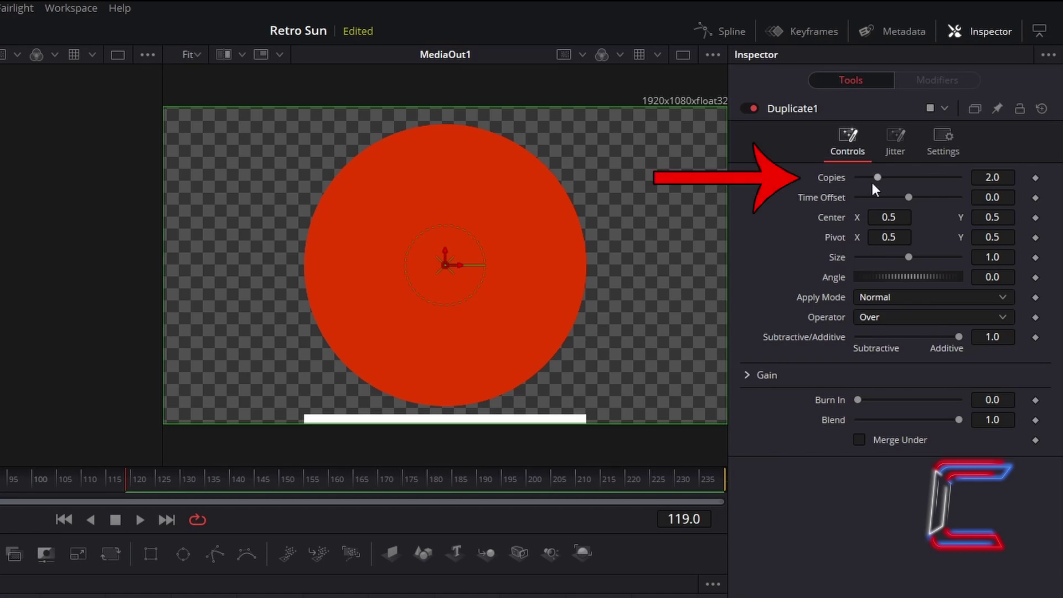
{"action": "left_click", "coordinate": [1009, 173]}
{"action": "type", "text": "1"}
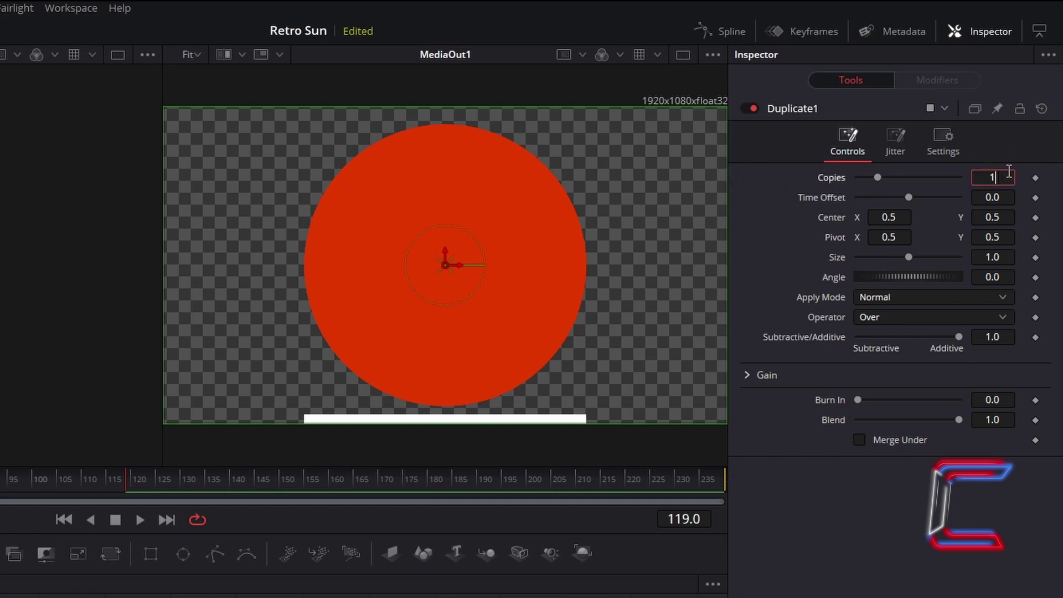
{"action": "type", "text": "0"}
{"action": "key", "text": "Tab"}
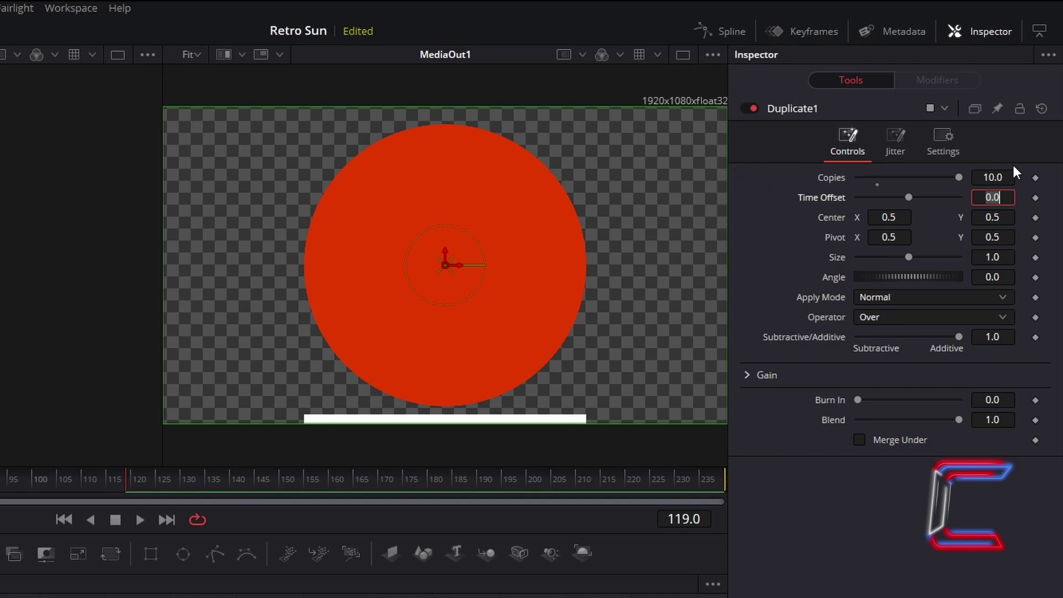
{"action": "type", "text": "-20"}
{"action": "key", "text": "Tab"}
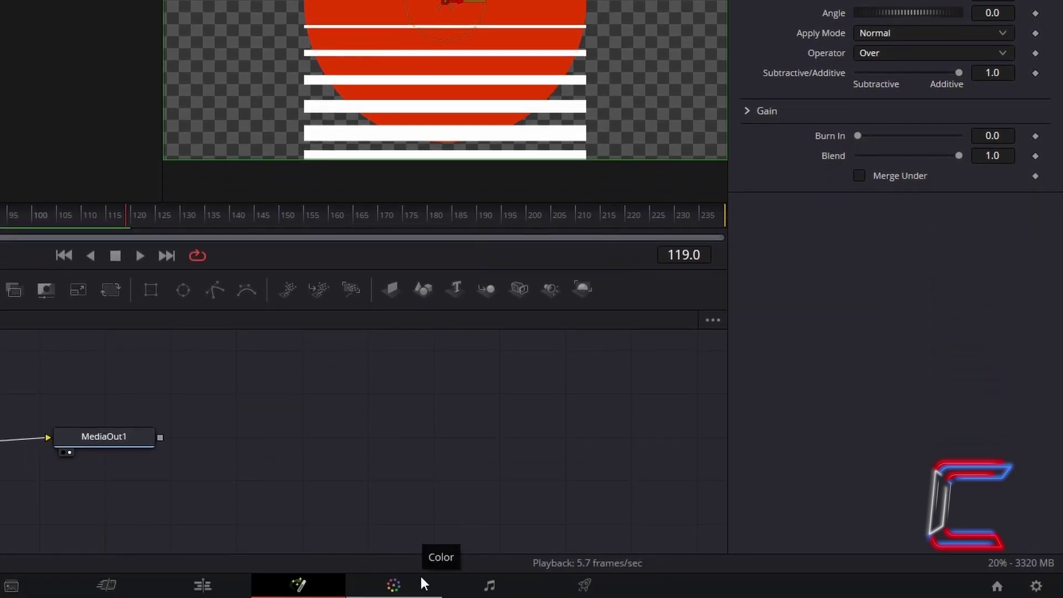
On the Color page, sample the orange sun and route the node's alpha into a new alpha output
{"action": "left_click", "coordinate": [421, 579]}
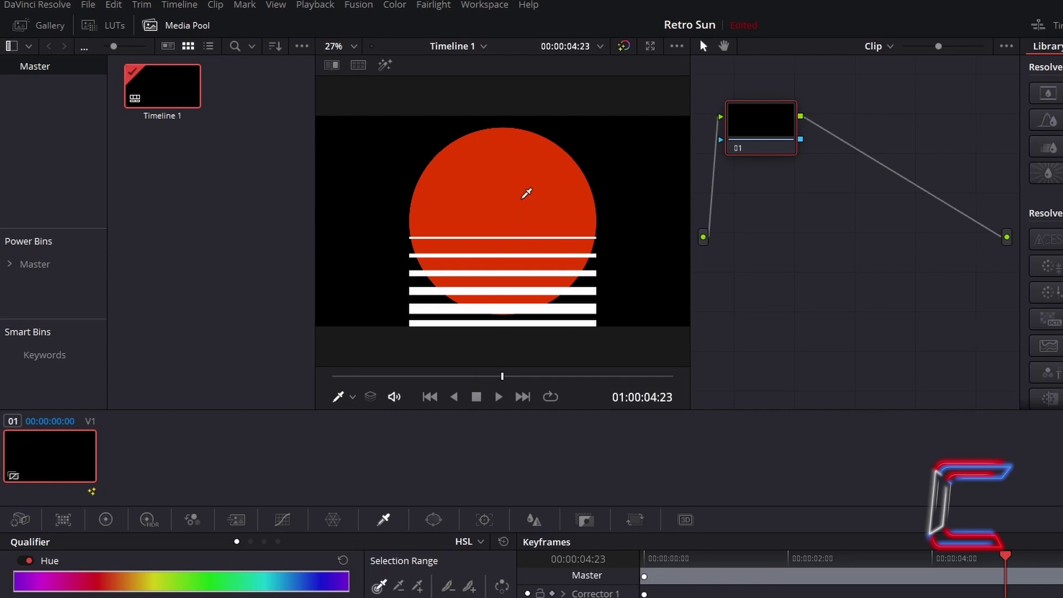
{"action": "left_click", "coordinate": [524, 197]}
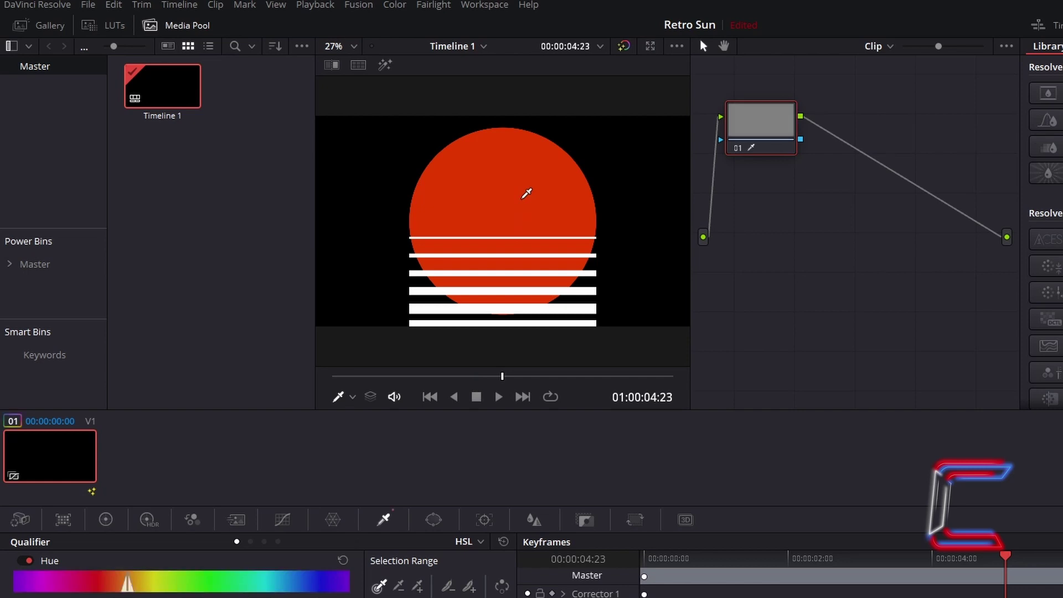
{"action": "right_click", "coordinate": [818, 187]}
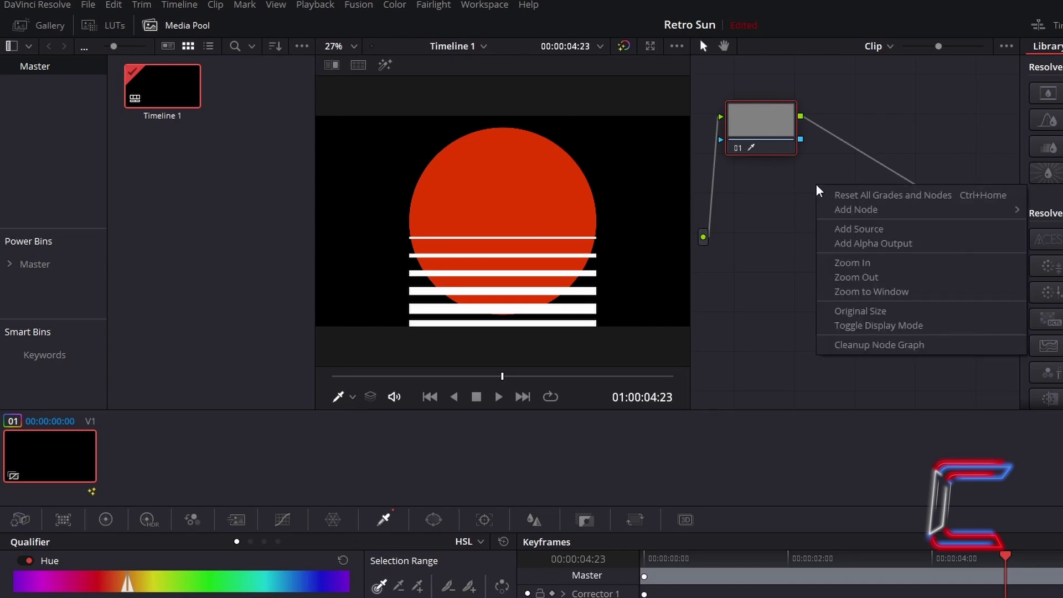
{"action": "left_click", "coordinate": [930, 249]}
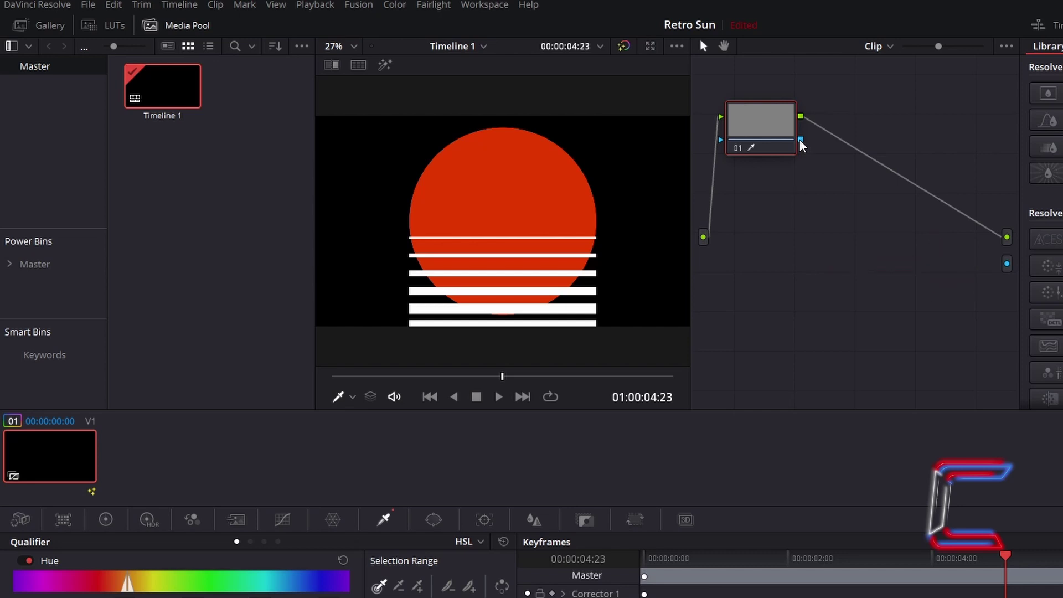
{"action": "mouse_move", "coordinate": [801, 145]}
{"action": "left_mouse_down"}
{"action": "mouse_move", "coordinate": [875, 214]}
{"action": "mouse_move", "coordinate": [1004, 277]}
{"action": "mouse_move", "coordinate": [1007, 264]}
{"action": "left_mouse_up"}
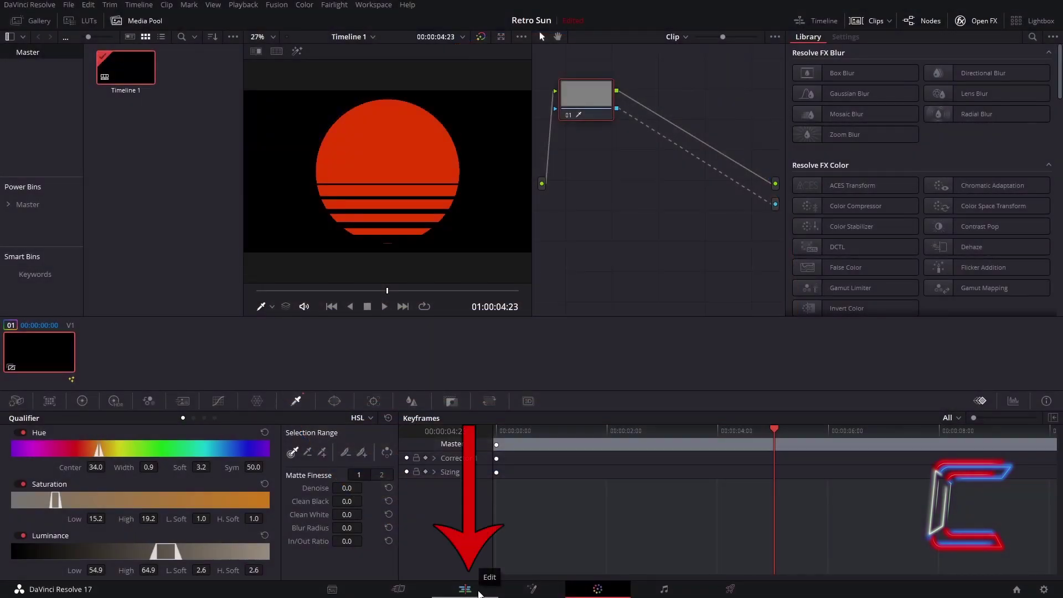
Move the Fusion Composition to Video 2 and place a Four Color Gradient on Video 1, trimmed to match
{"action": "left_click", "coordinate": [478, 592]}
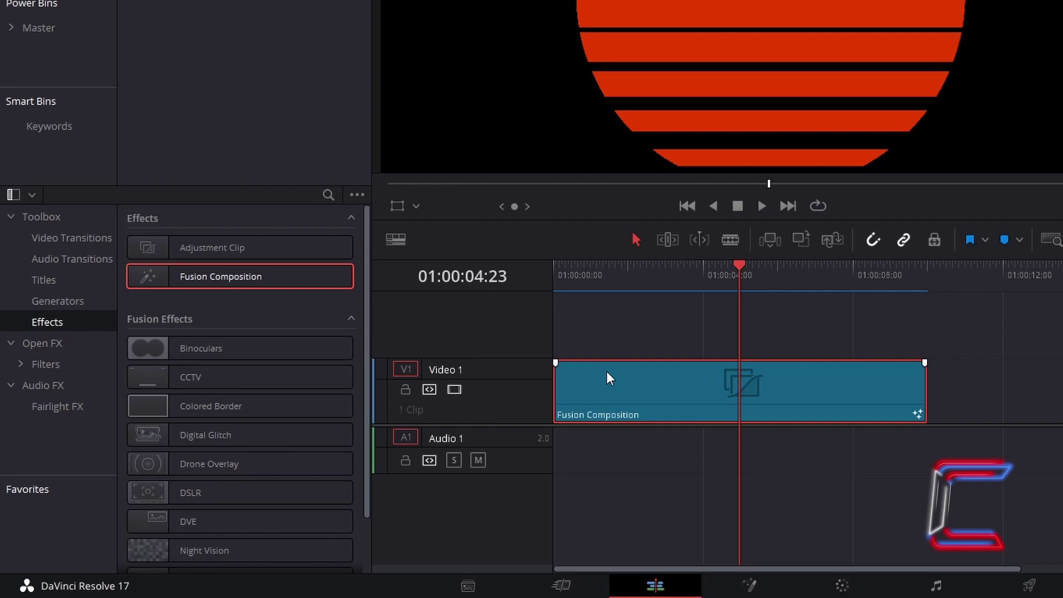
{"action": "left_click_drag", "start_coordinate": [608, 378], "coordinate": [612, 339]}
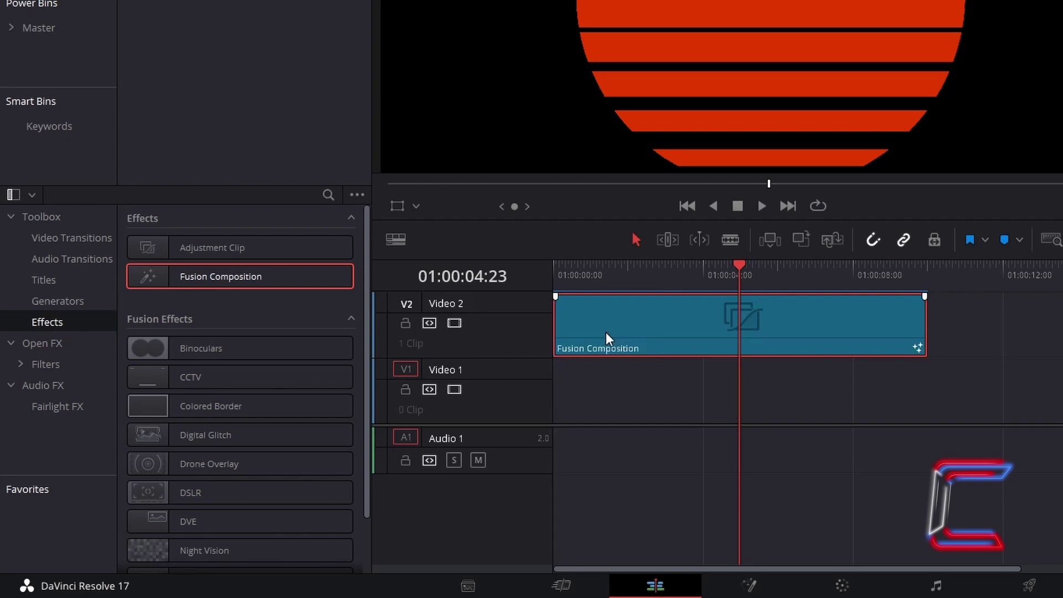
{"action": "left_click", "coordinate": [105, 304]}
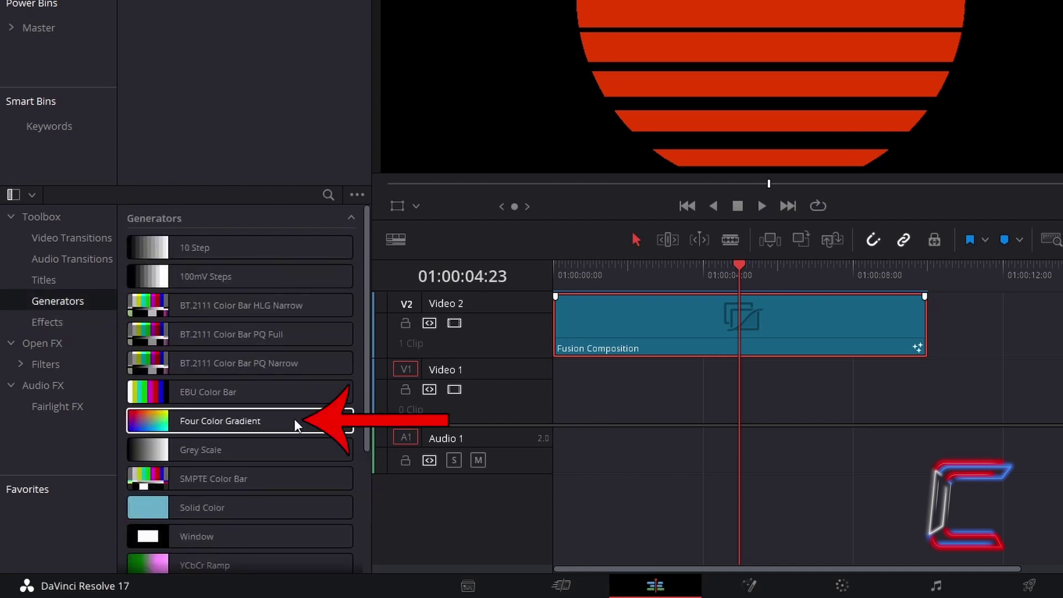
{"action": "left_click", "coordinate": [294, 424]}
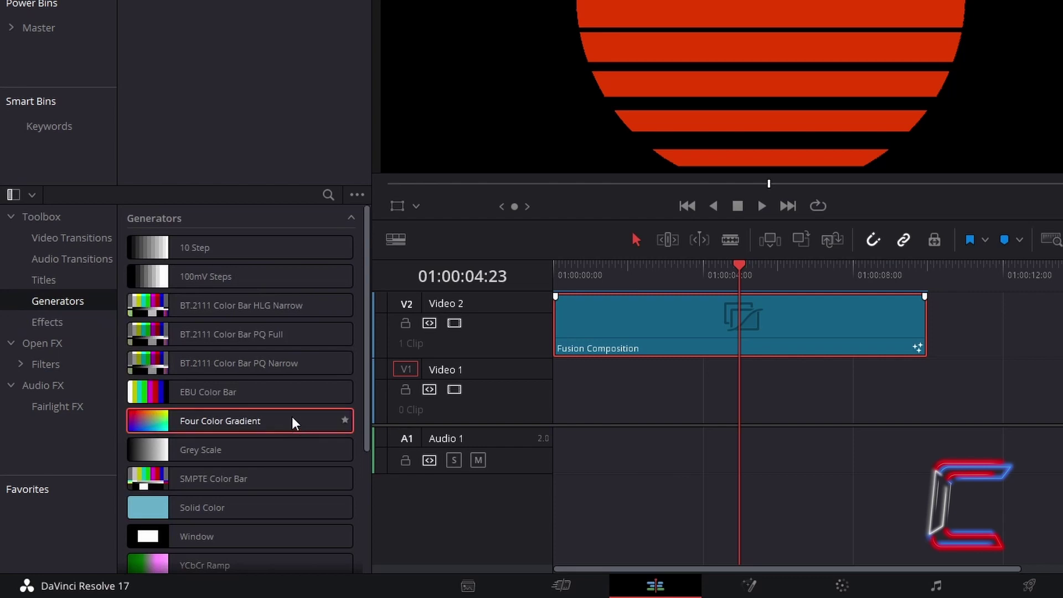
{"action": "left_click_drag", "start_coordinate": [294, 425], "coordinate": [401, 387]}
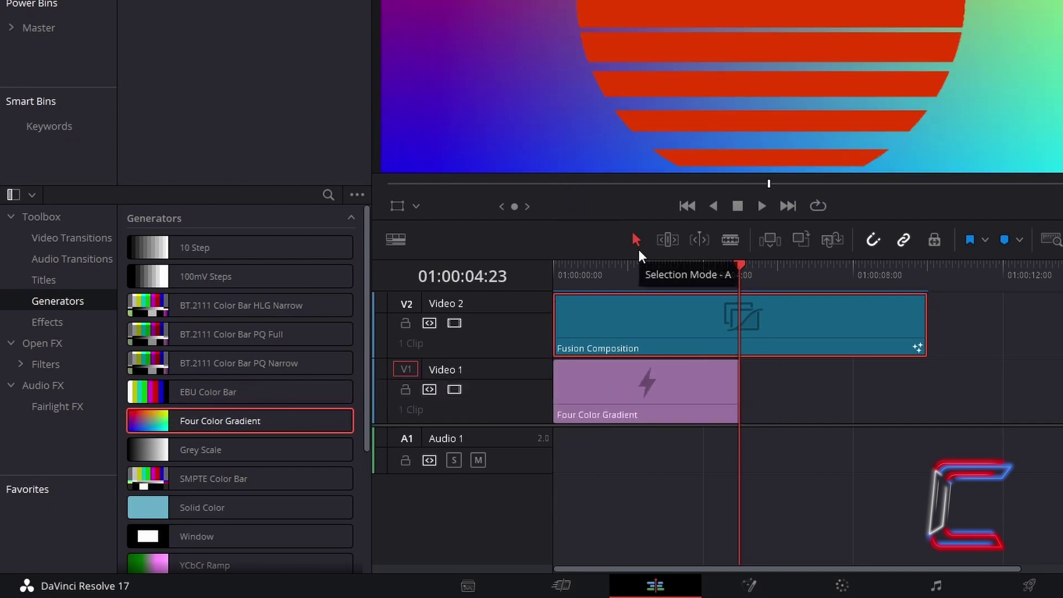
{"action": "left_click_drag", "start_coordinate": [739, 392], "coordinate": [928, 392]}
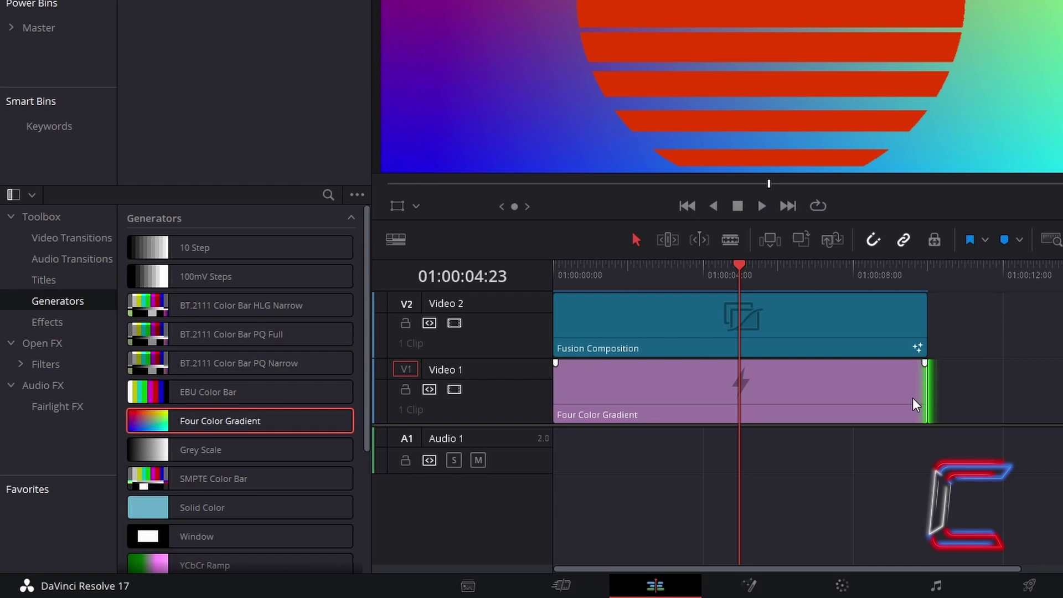
Set the gradient's corner colours to dark #0e0036 and purple #5e0459
{"action": "left_click", "coordinate": [657, 381]}
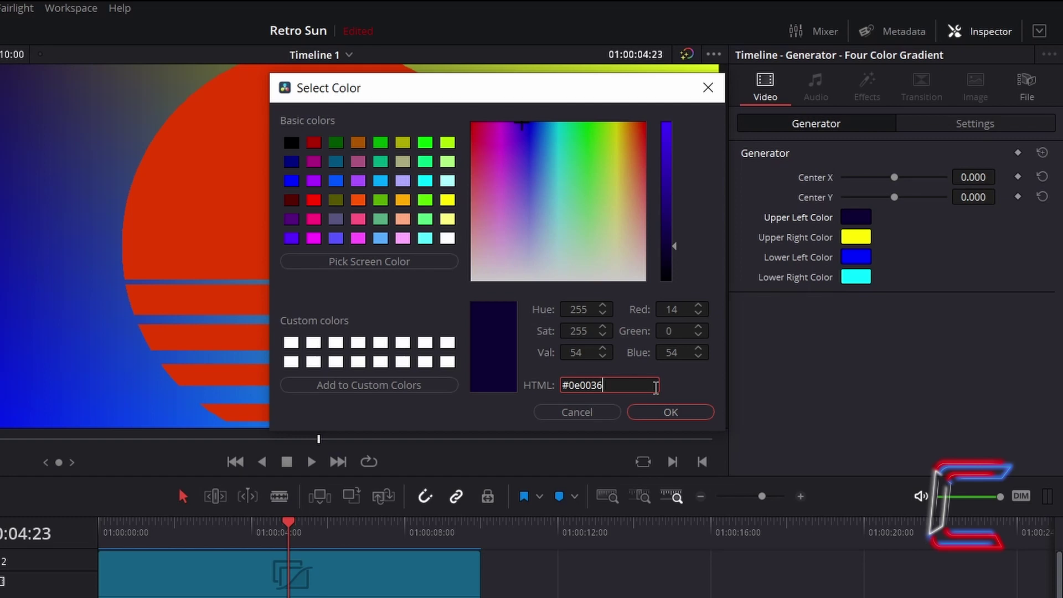
{"action": "key", "text": "Return"}
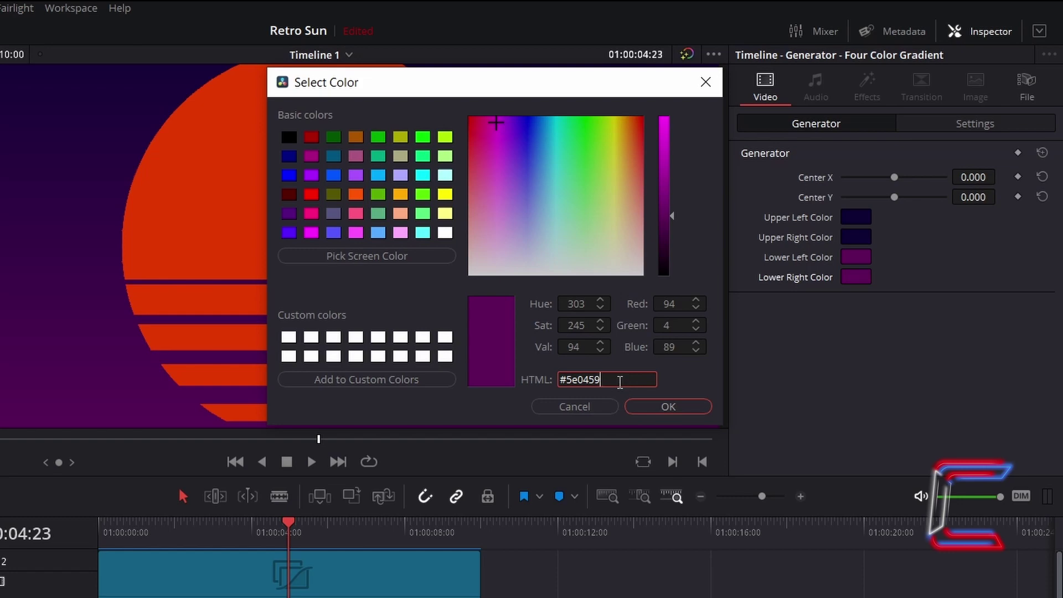
{"action": "left_click", "coordinate": [695, 409]}
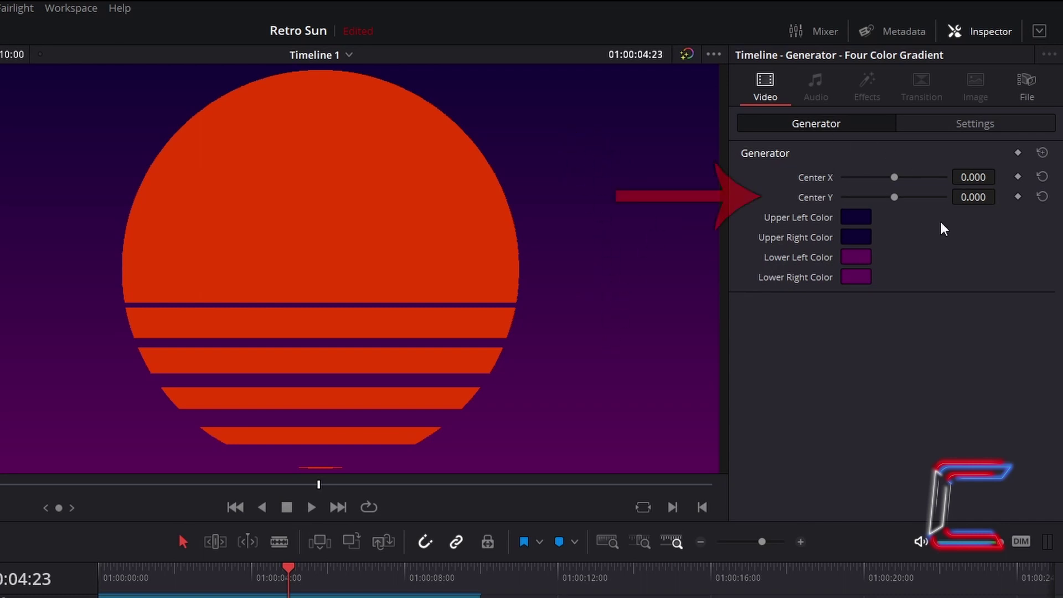
Set the gradient's Center Y to 0.350
{"action": "left_click", "coordinate": [974, 197]}
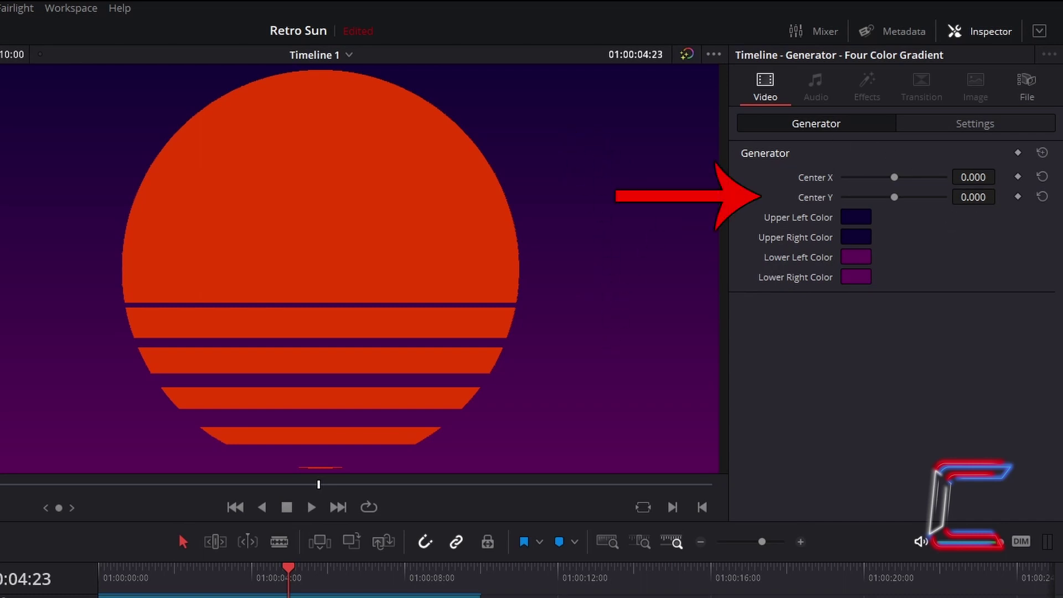
{"action": "type", "text": ".35"}
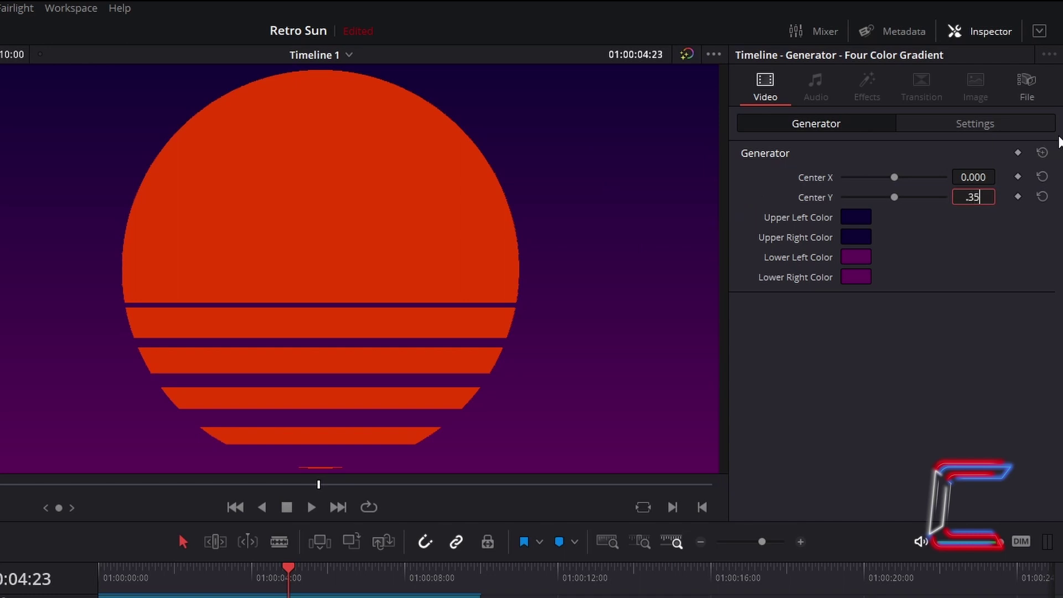
{"action": "key", "text": "Return"}
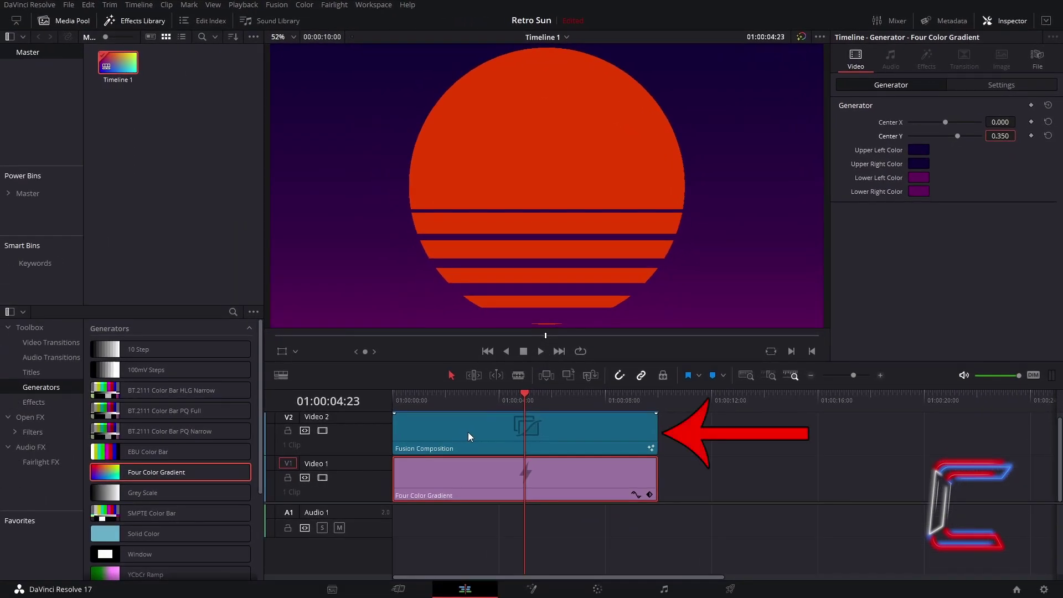
Set the Fusion Composition clip's Composite Mode to Difference in the Inspector
{"action": "left_click", "coordinate": [467, 430]}
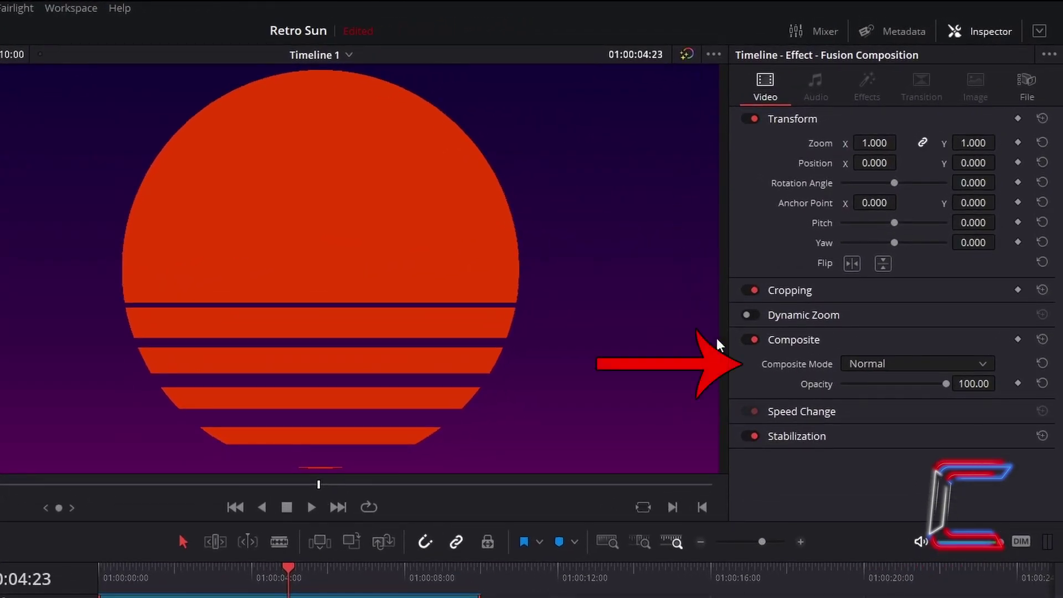
{"action": "left_click", "coordinate": [915, 365]}
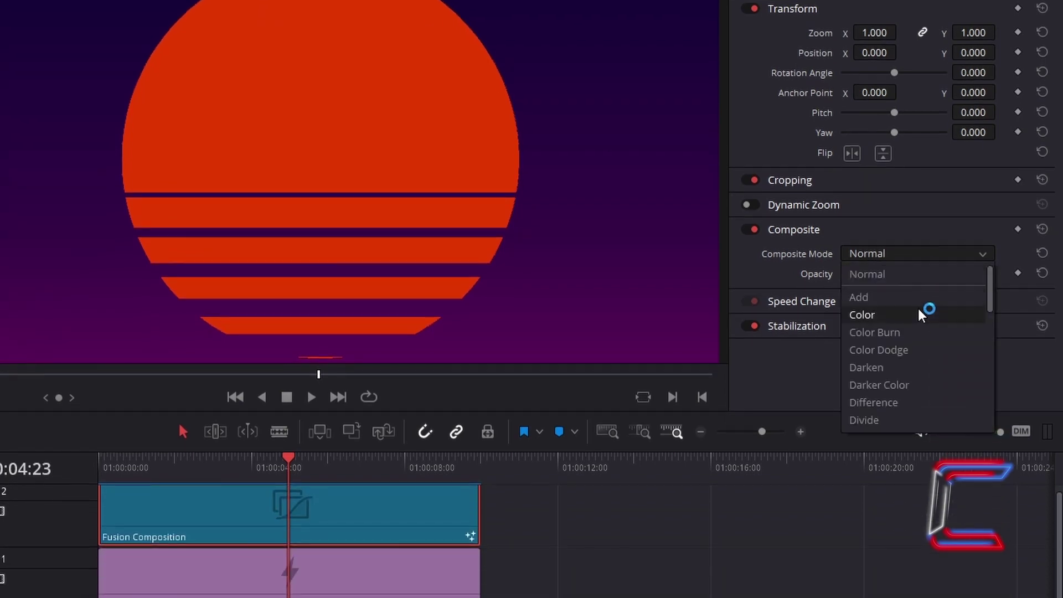
{"action": "left_click", "coordinate": [915, 400]}
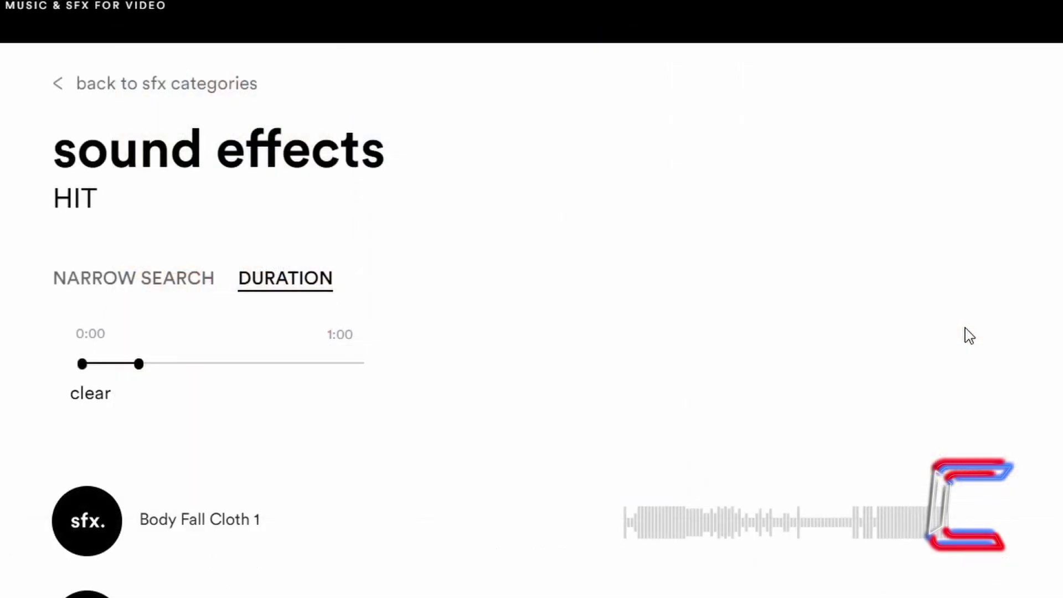
Go to Audiio's browse page of instrumental tracks and expand the mood filter list
{"action": "scroll", "coordinate": [966, 328], "scroll_direction": "down", "scroll_amount": 4}
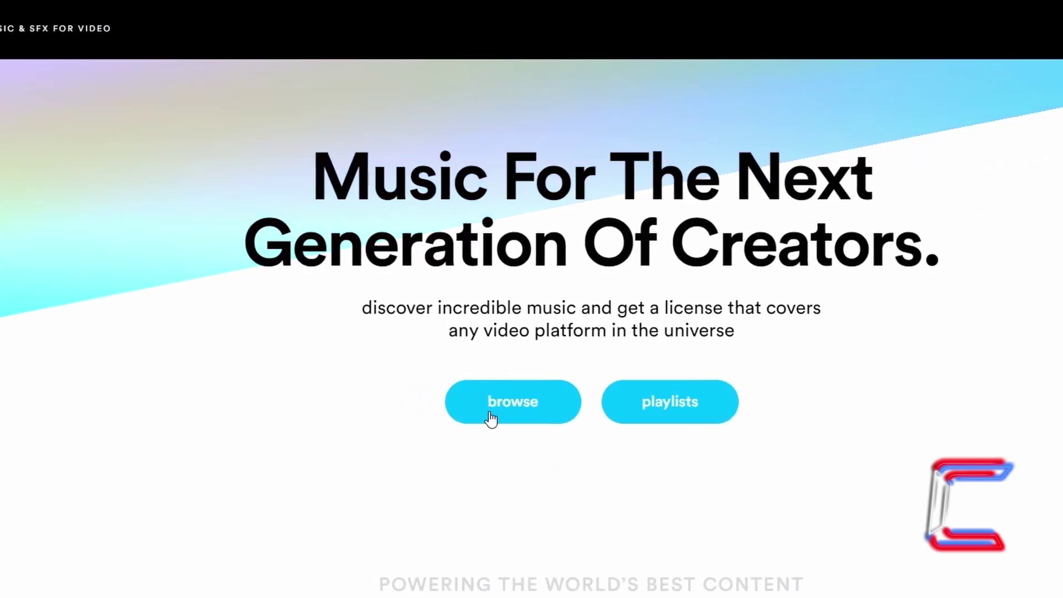
{"action": "left_click", "coordinate": [468, 419]}
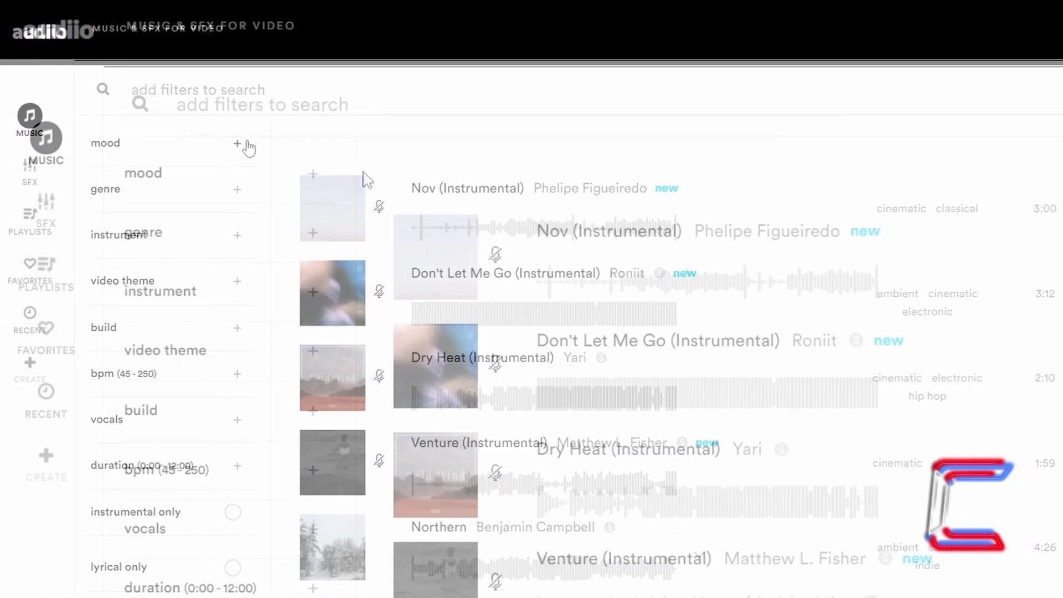
{"action": "left_click", "coordinate": [312, 176]}
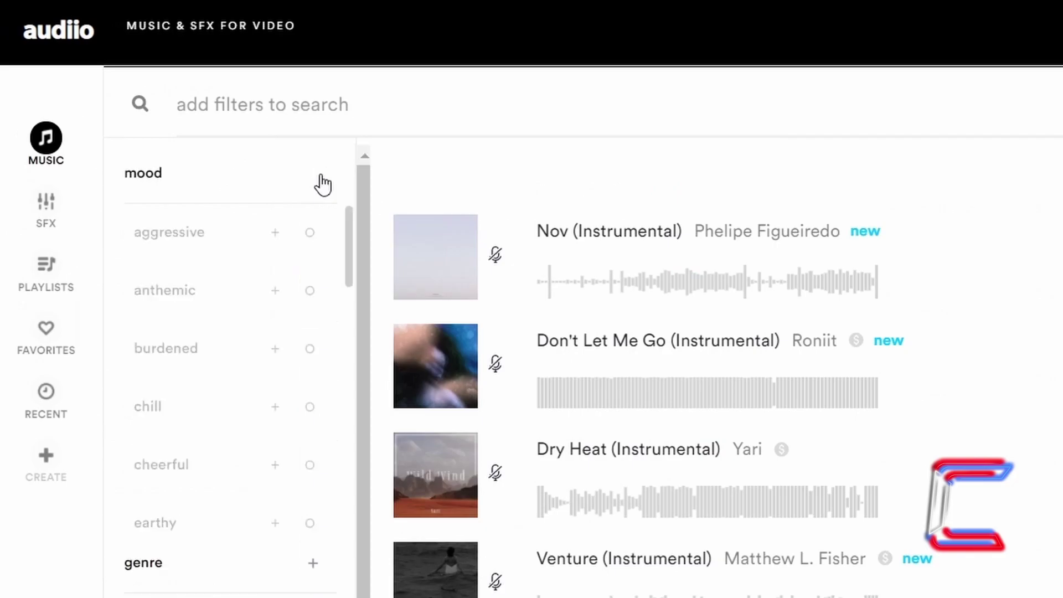